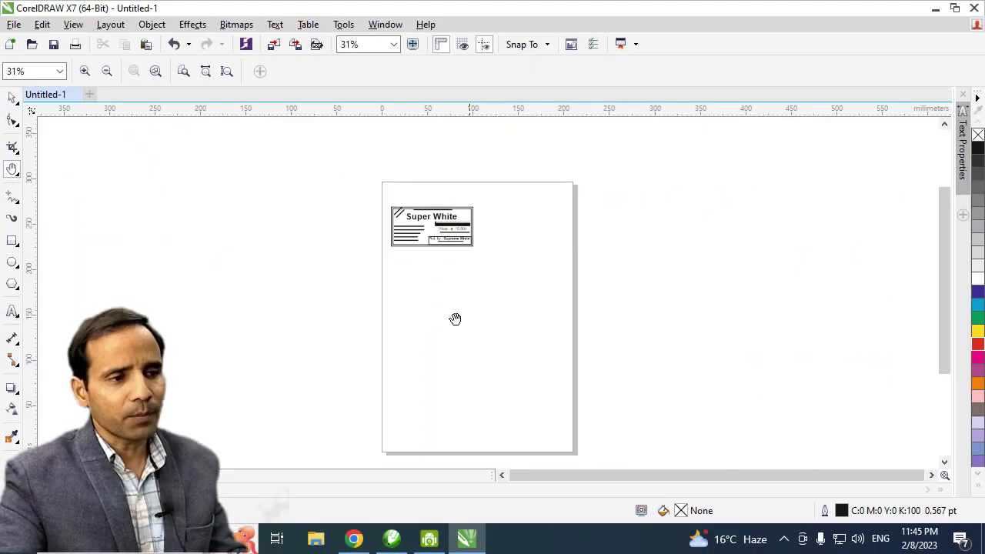
Move the Super White label off the left side of the A4 page and deselect it.
left_click_drag(469, 313, 515, 310)
key("space")
key("ctrl+z")
left_click(562, 269)
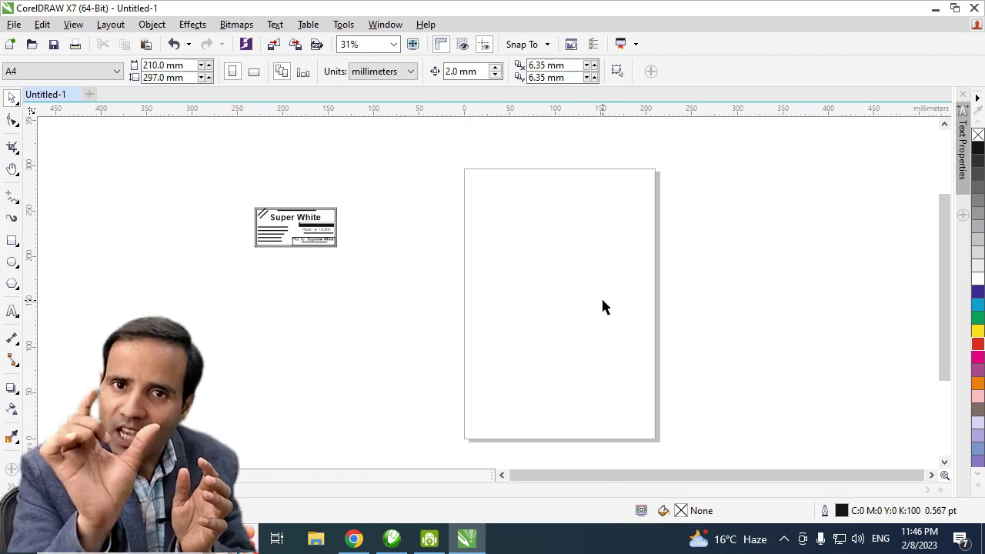
left_click(12, 241)
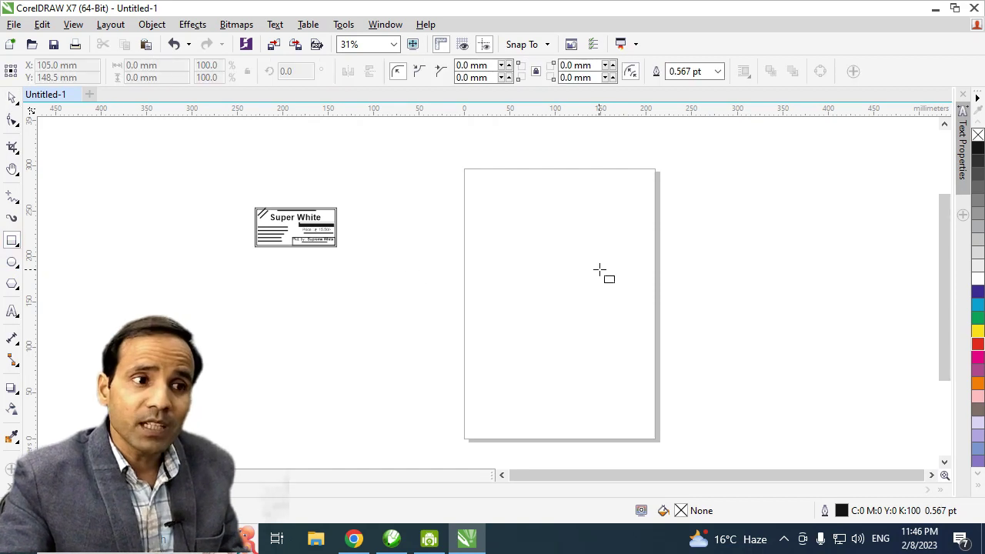
Draw a border rectangle about 181.187 × 266.7 mm just inside the A4 page edges.
left_click_drag(478, 187, 645, 425)
left_click_drag(471, 183, 468, 180)
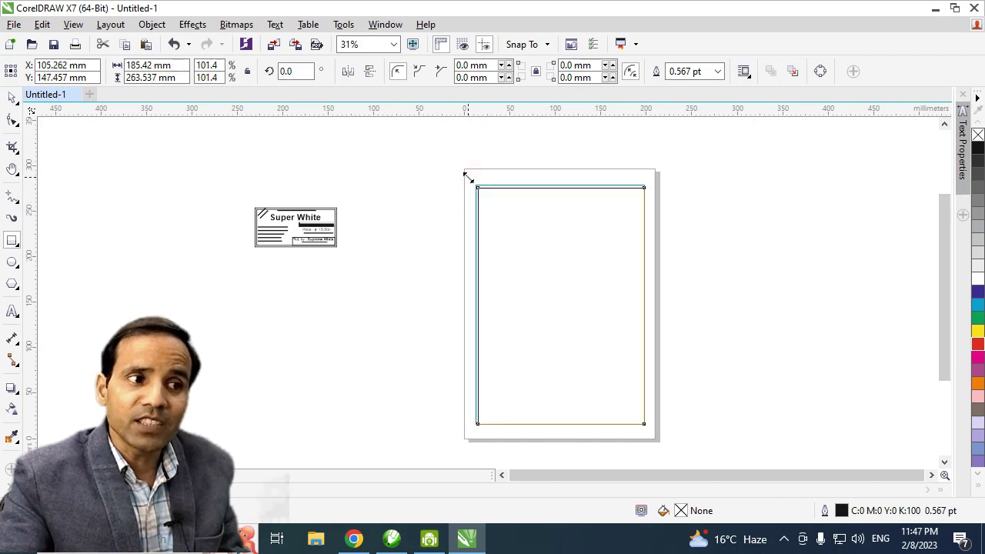
left_click_drag(560, 180, 559, 177)
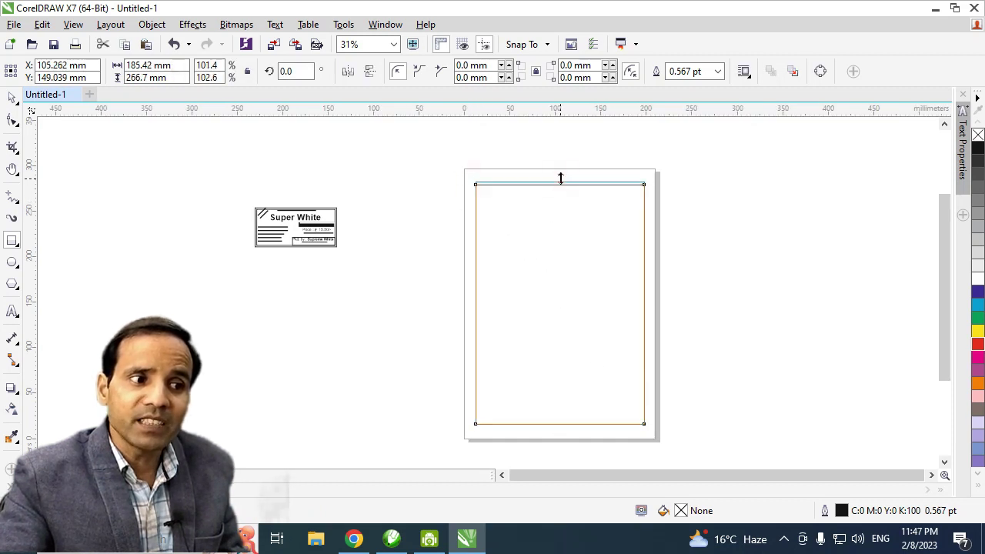
left_click_drag(654, 304, 643, 313)
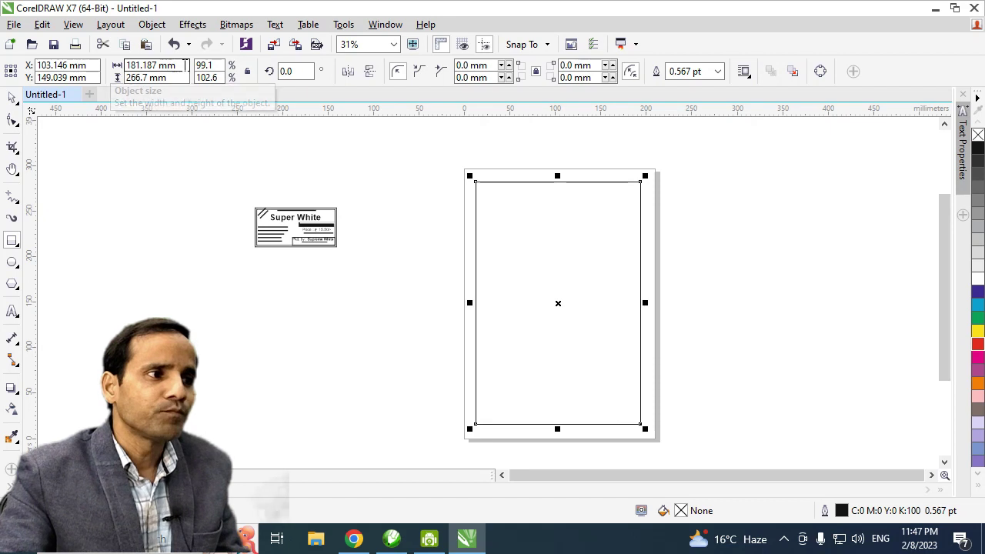
key("space")
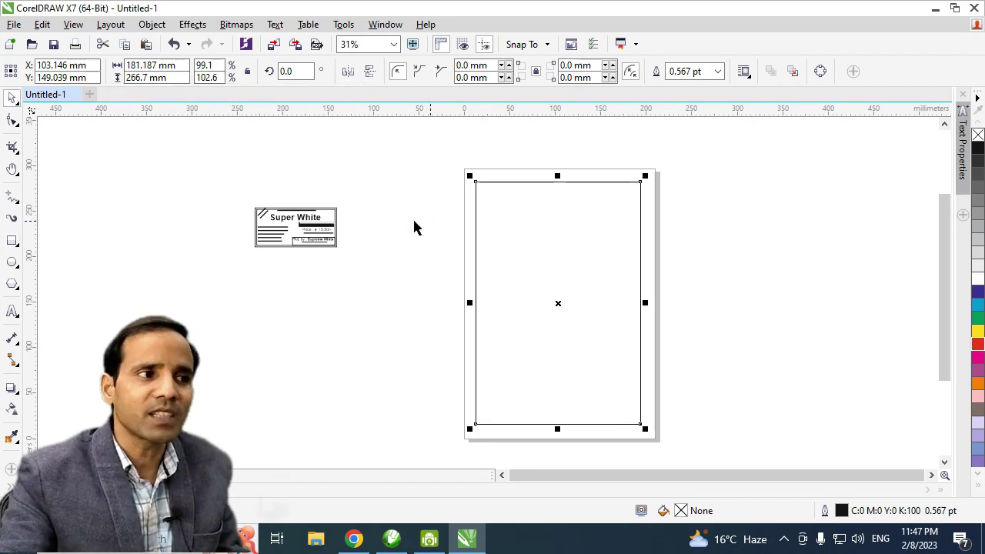
Resize the rectangle to 90.593 × 53.34 mm (width /2, height /5) and place it top-left.
left_click(183, 64)
type("/2")
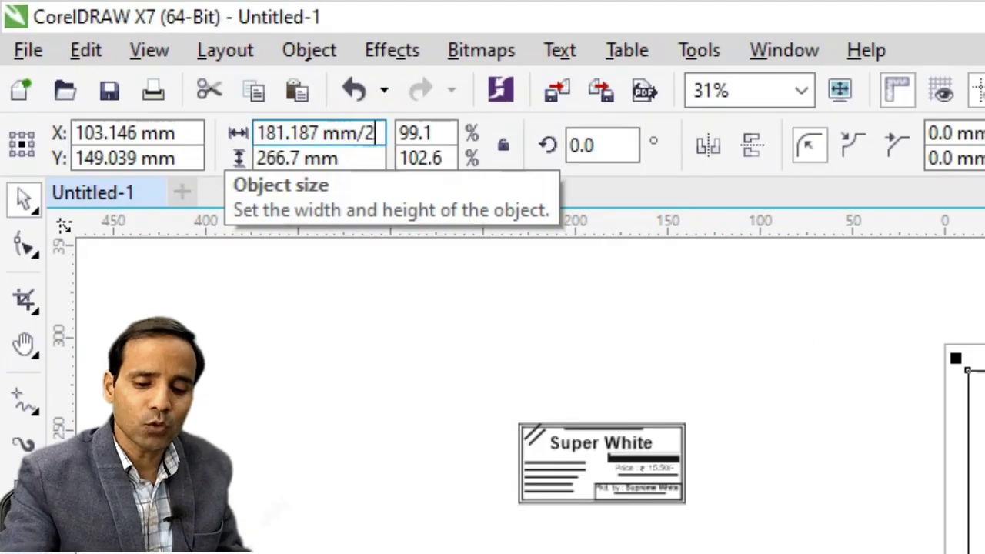
key("Return")
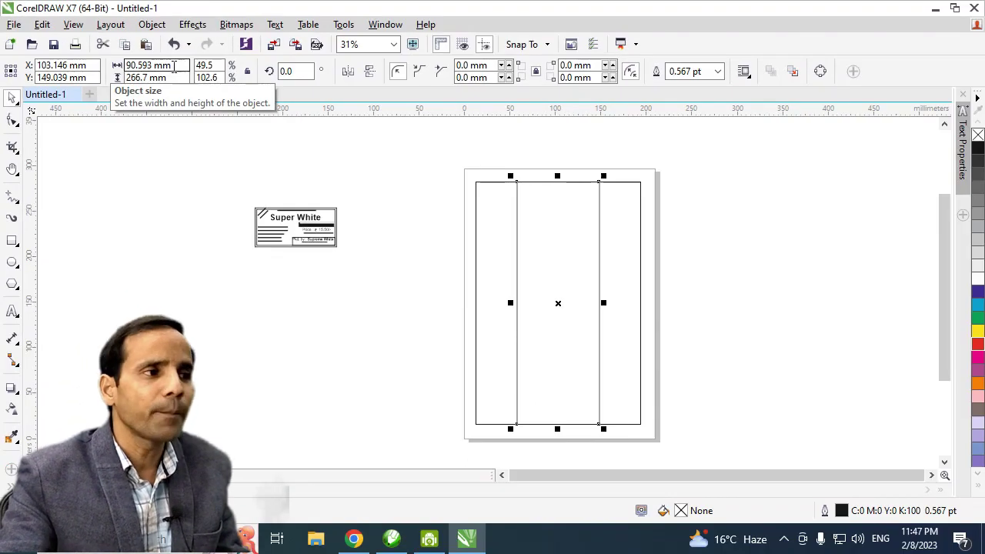
left_click(176, 78)
type("/5")
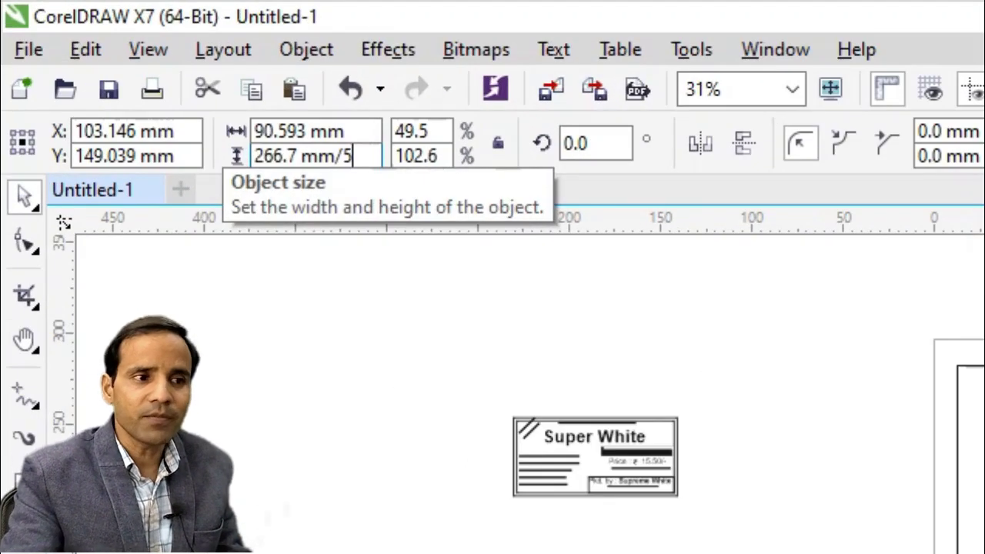
key("Return")
left_click_drag(560, 304, 537, 223)
Zoom in and adjust the small rectangle's top edge, keeping its height at 53.34 mm.
key("h")
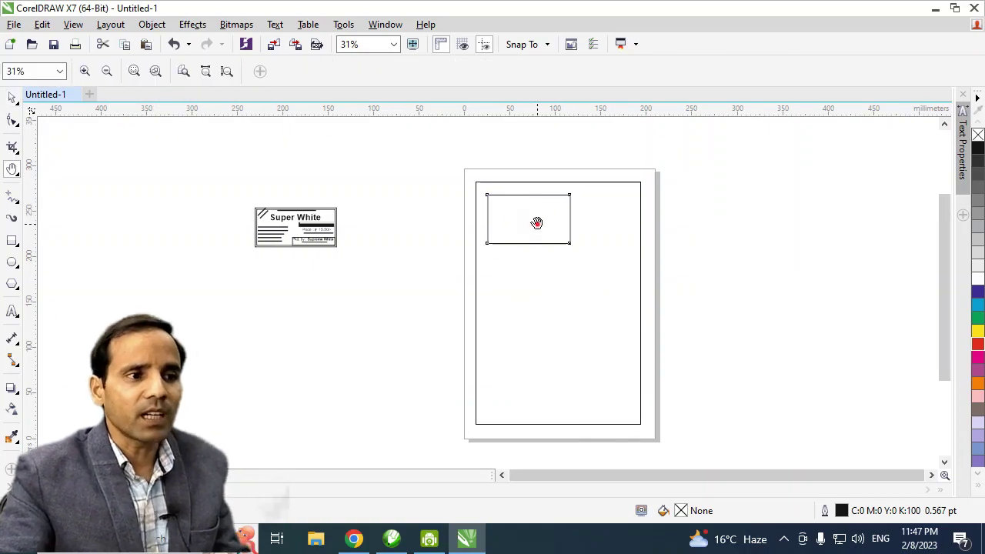
scroll(537, 223, "up", 1)
scroll(568, 267, "up", 1)
key("space")
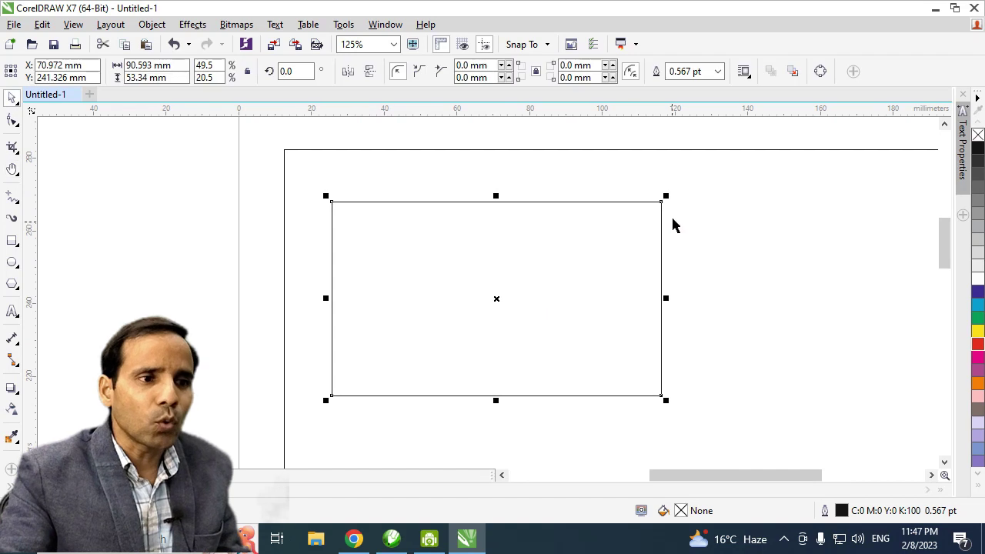
left_click_drag(496, 197, 496, 202)
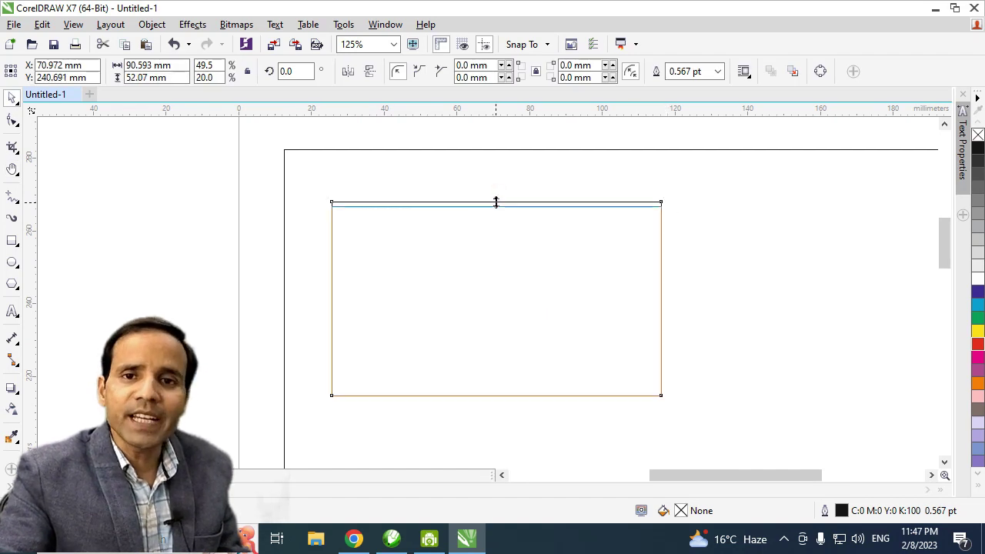
left_click_drag(496, 204, 498, 209)
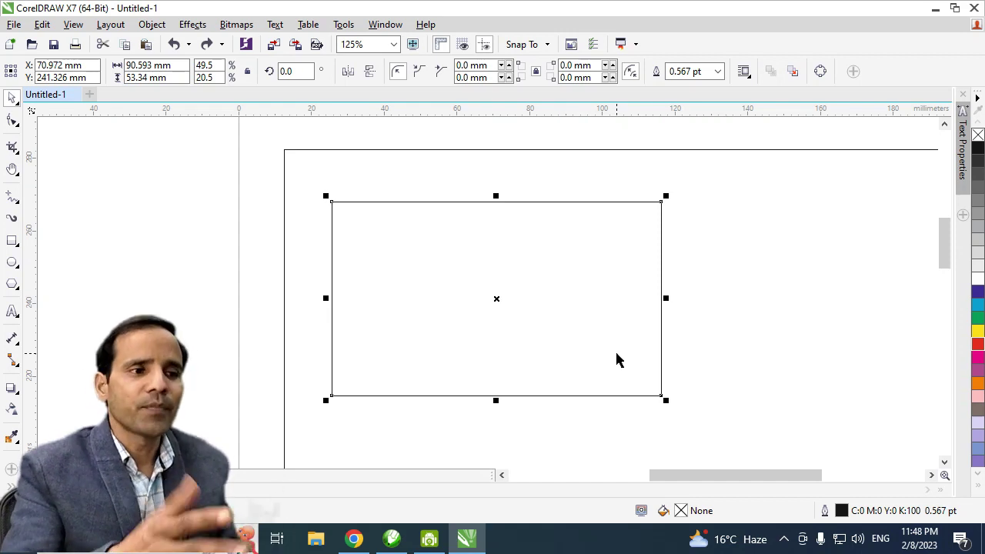
Move the small rectangle aside, delete the page-size rectangle, and bring the Super White label beside it.
key("h")
scroll(616, 341, "down", 1)
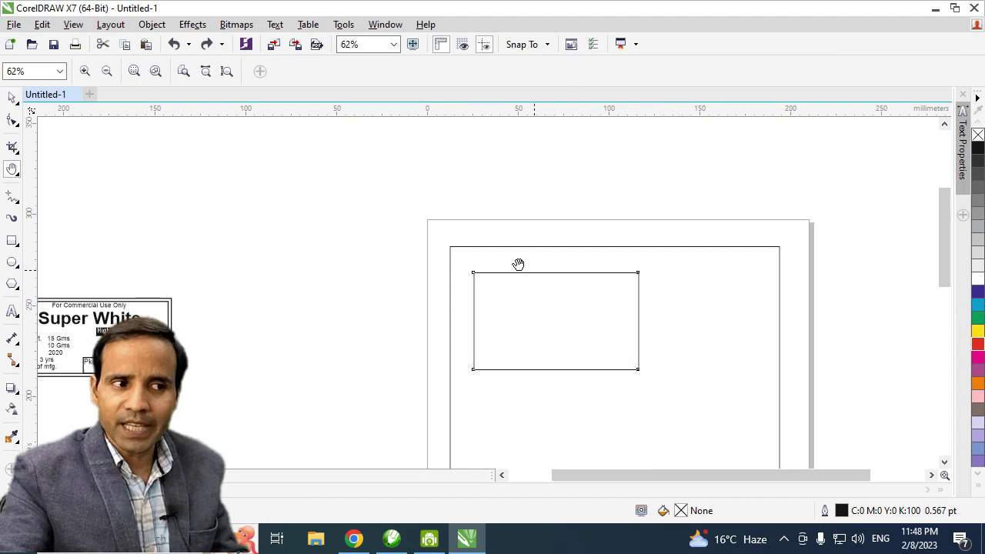
left_click_drag(669, 348, 661, 274)
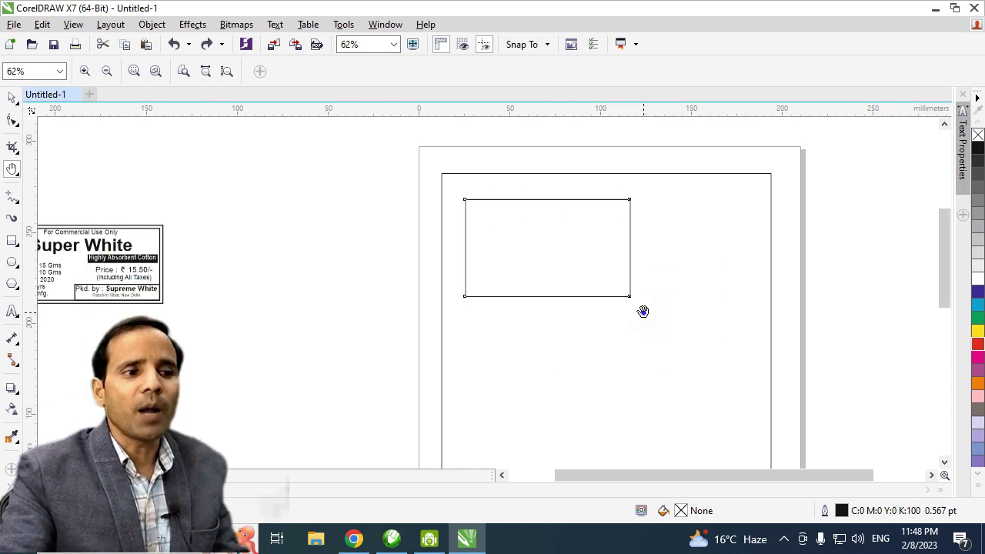
scroll(643, 311, "down", 1)
key("space")
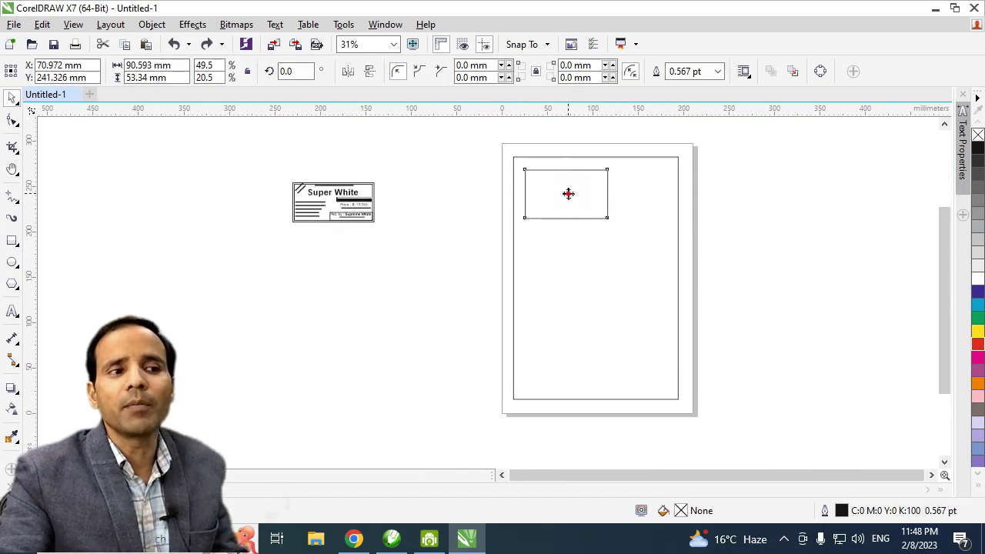
left_click_drag(568, 193, 381, 287)
left_click(514, 195)
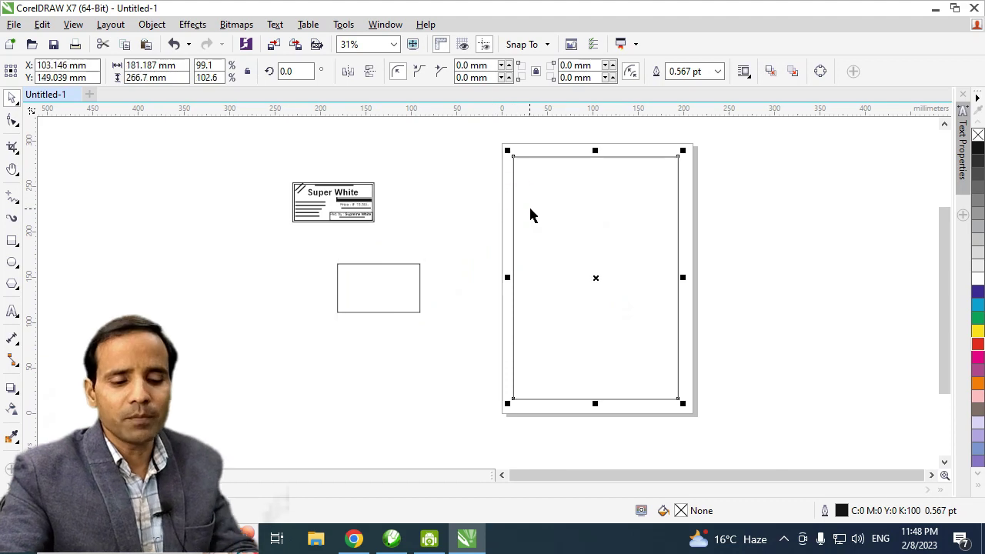
key("Delete")
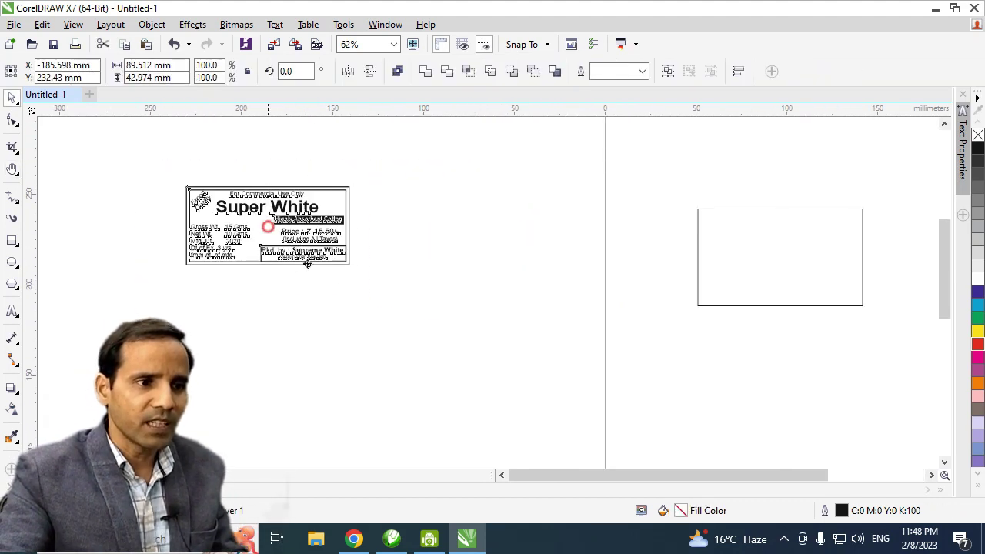
left_click_drag(267, 226, 768, 352)
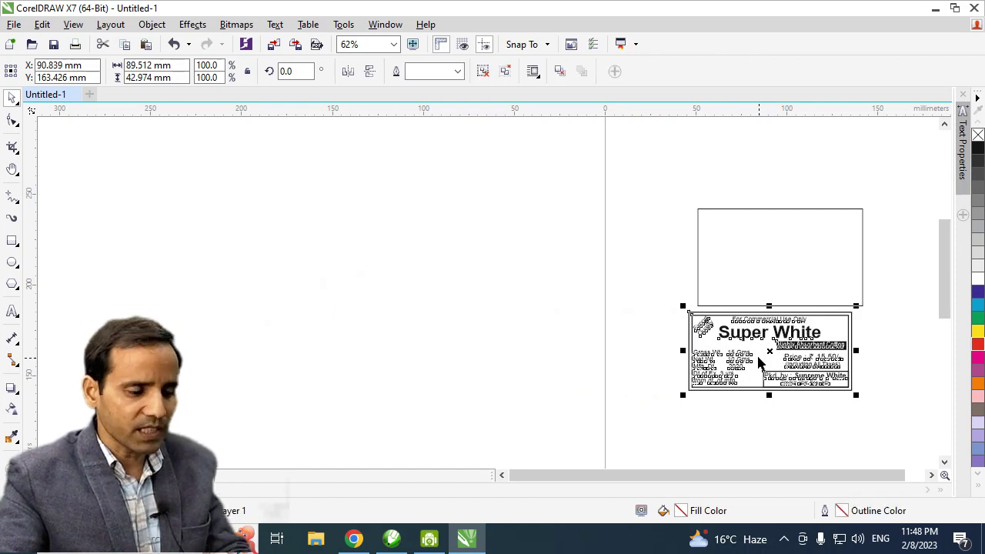
Scale the Super White label to 83.034 × 45.833 mm, centred inside the 90.593 × 53.34 mm rectangle.
scroll(775, 344, "right", 3)
left_click(525, 353)
left_click_drag(525, 354, 537, 253)
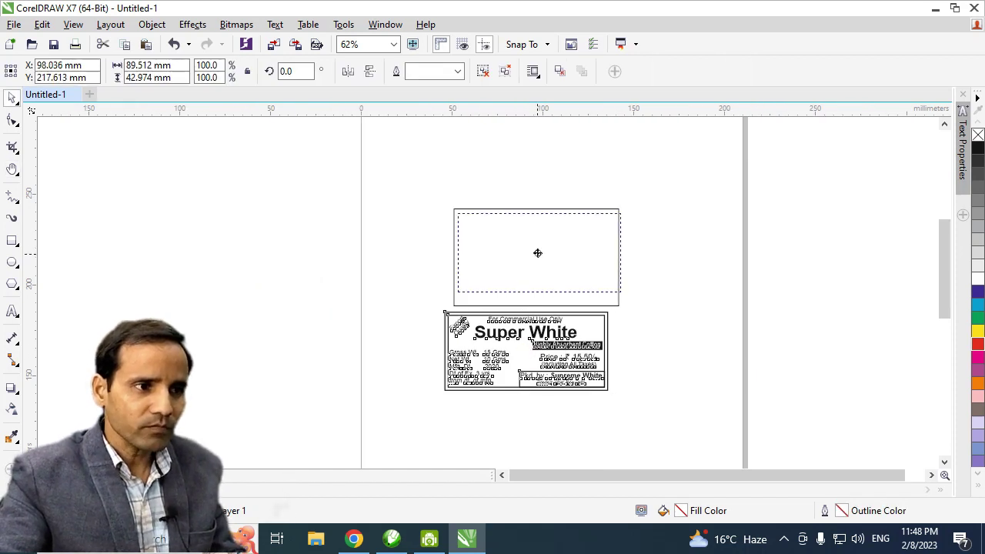
key("z")
left_click(555, 293)
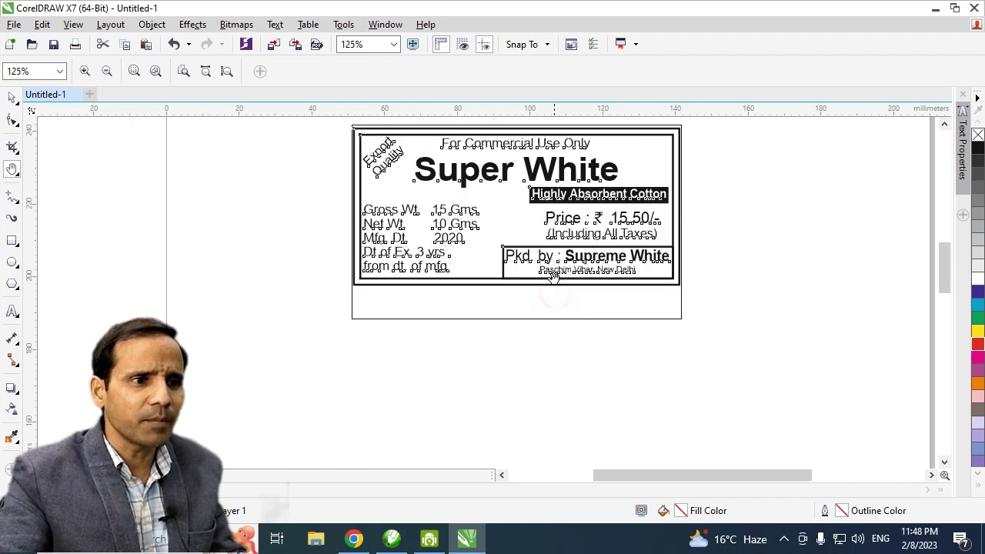
key("space")
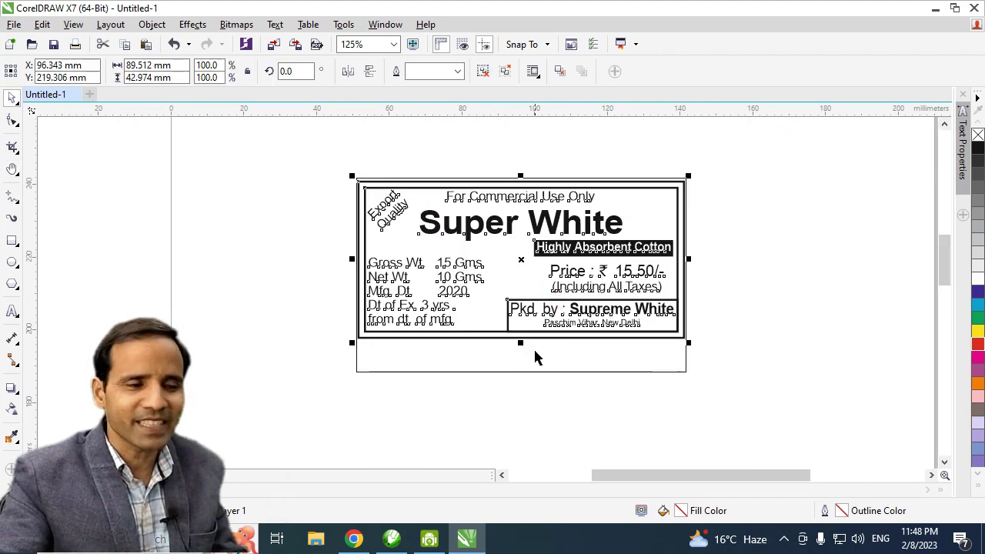
left_click_drag(521, 344, 517, 381)
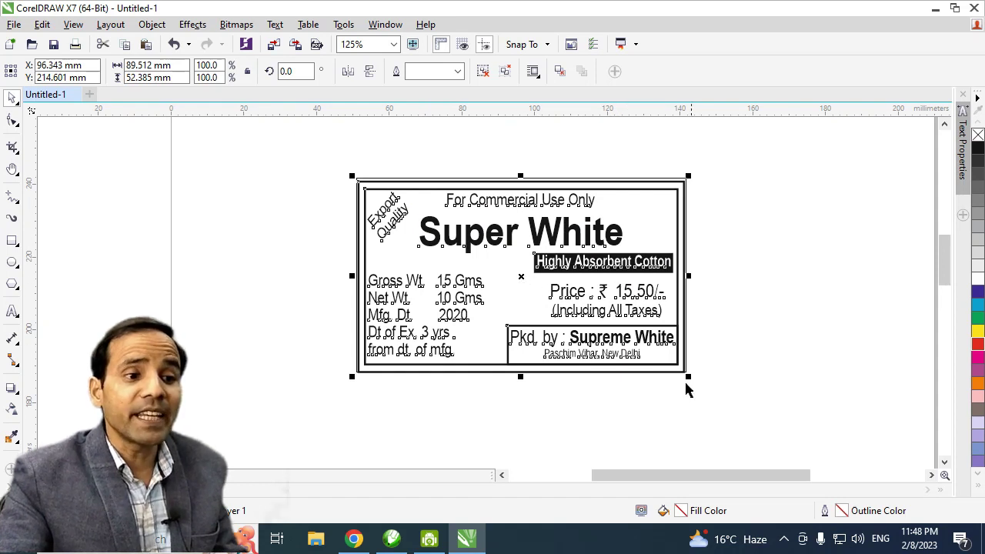
left_click_drag(688, 377, 678, 371)
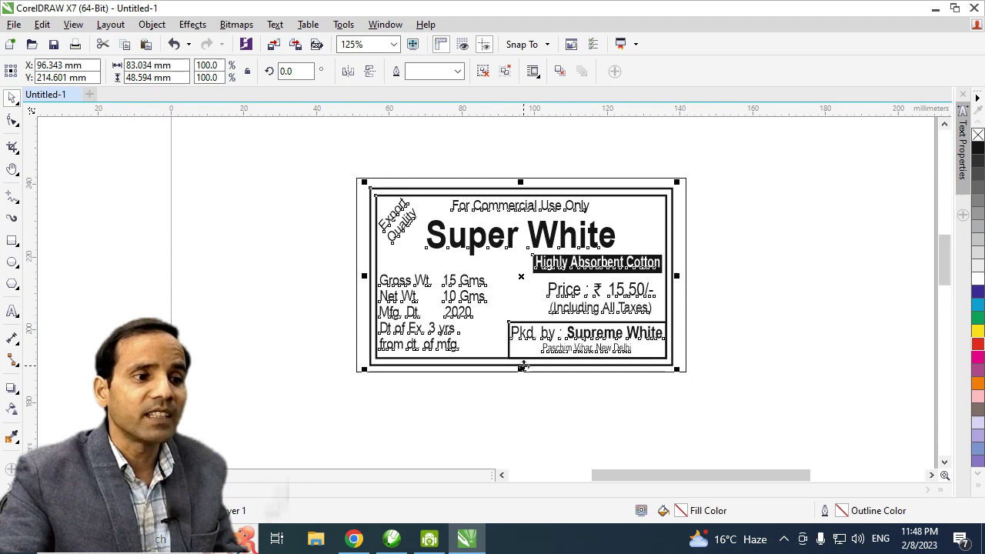
left_click_drag(521, 370, 521, 360)
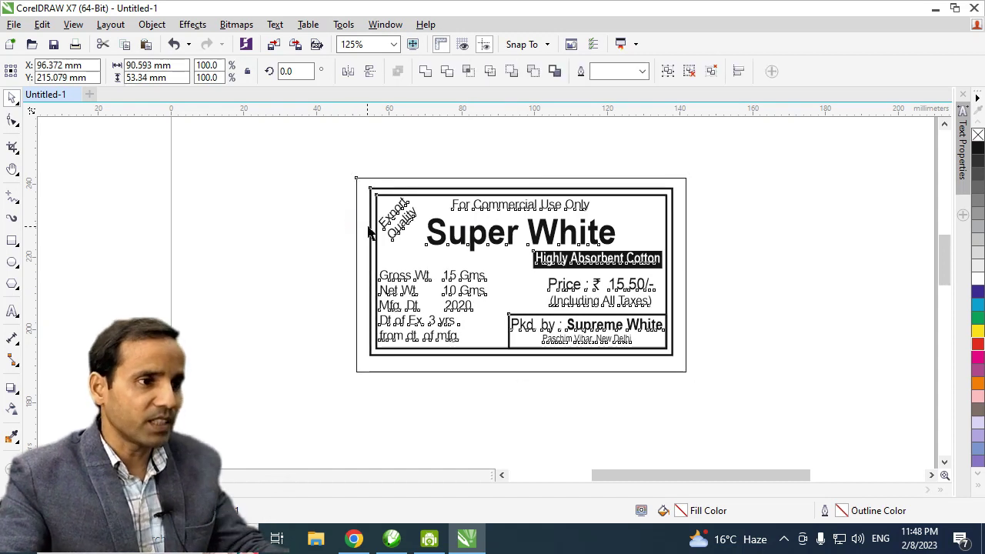
left_click(778, 252)
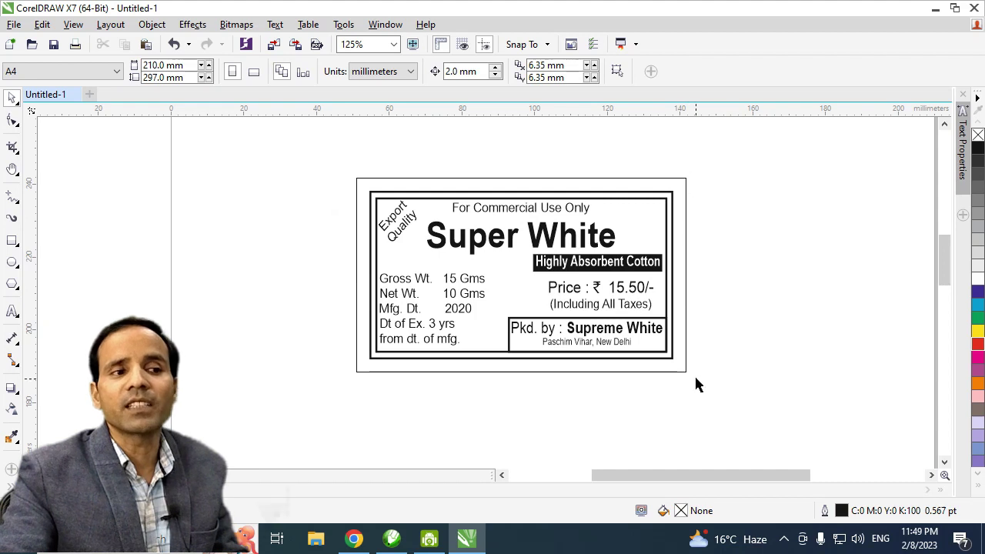
Move the label aside and set the page width to 90.593 mm.
scroll(545, 339, "down", 2)
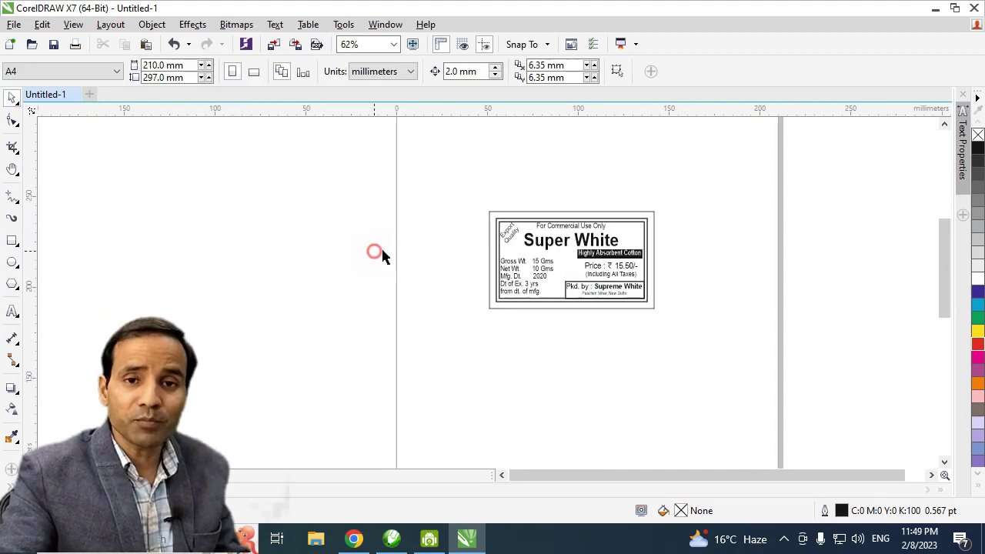
left_click_drag(424, 176, 719, 361)
mouse_move(573, 259)
left_mouse_down()
mouse_move(205, 290)
mouse_move(634, 290)
left_mouse_up()
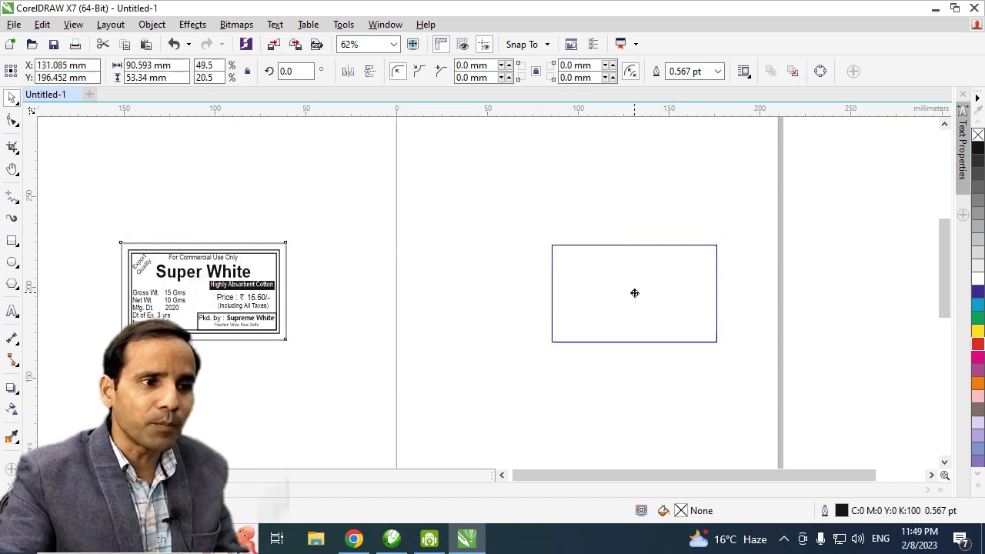
left_click(183, 66)
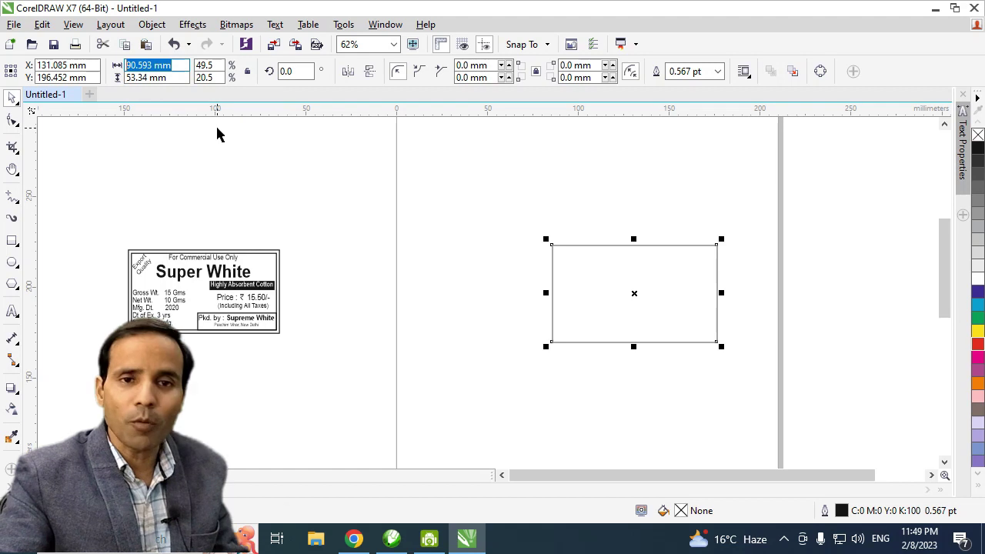
left_click(337, 187)
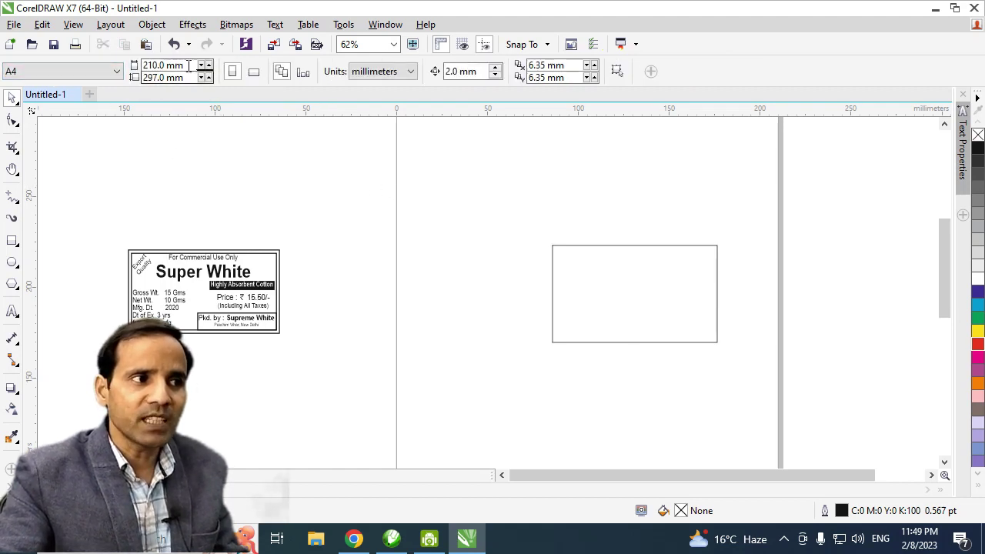
left_click(188, 65)
type("90.593 mm")
key("Return")
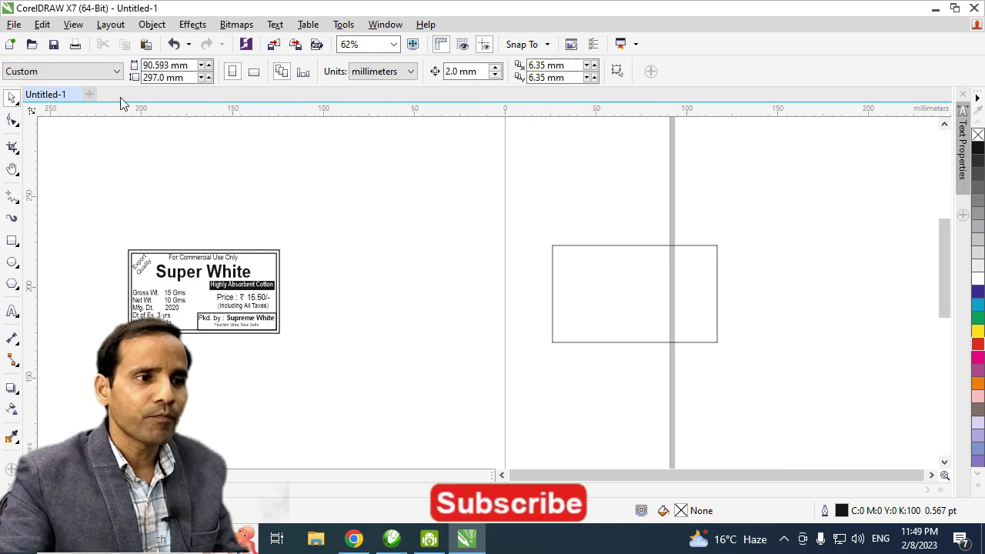
Copy the rectangle's 53.34 mm height into the page height.
left_click(553, 291)
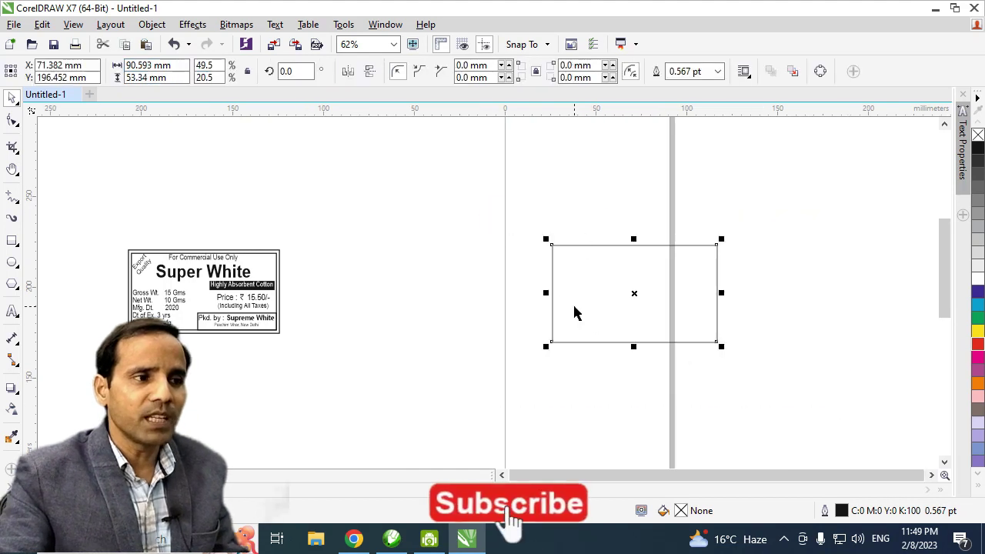
left_click(178, 77)
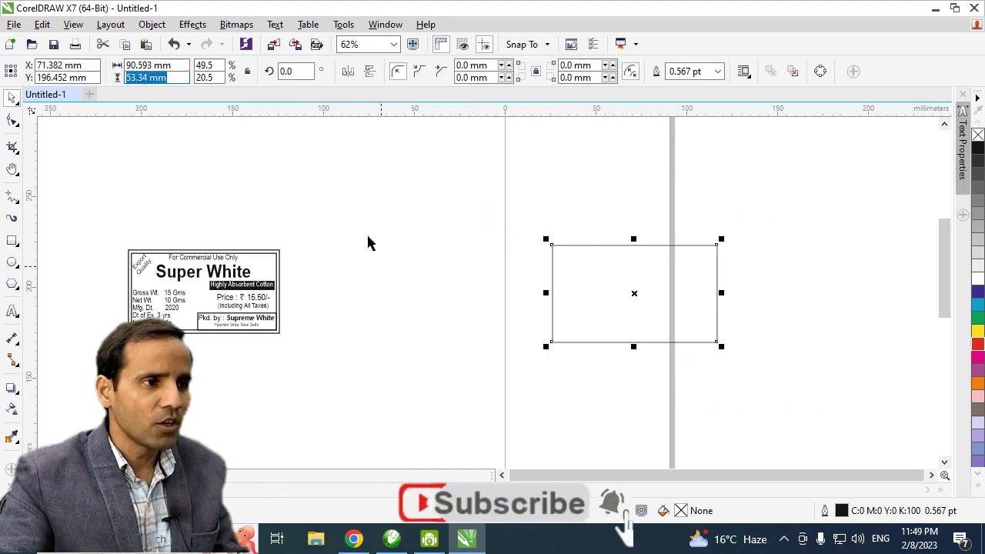
left_click(374, 204)
left_click(170, 78)
type("53.34 mm")
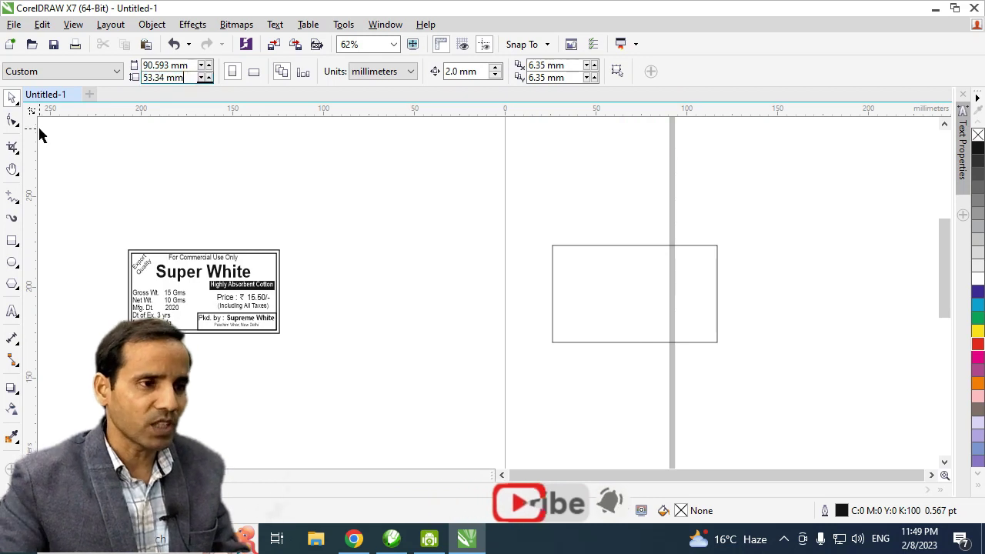
key("Return")
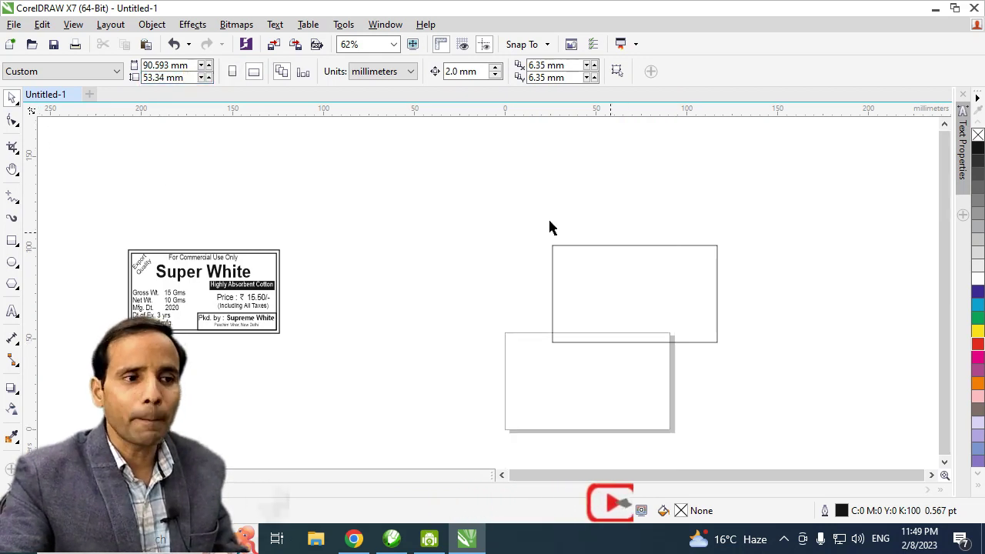
Centre the label rectangle on the resized page.
left_click_drag(485, 215, 777, 377)
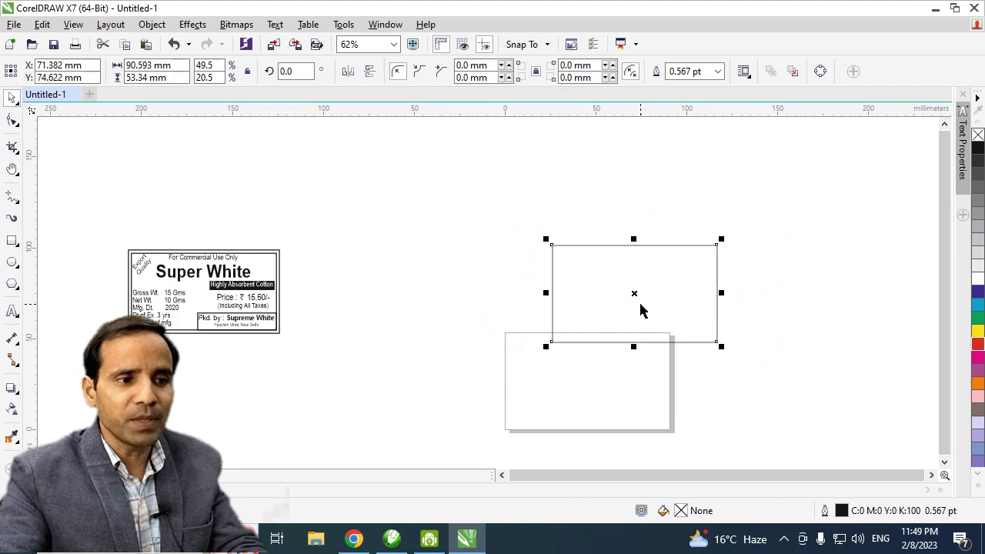
key("p")
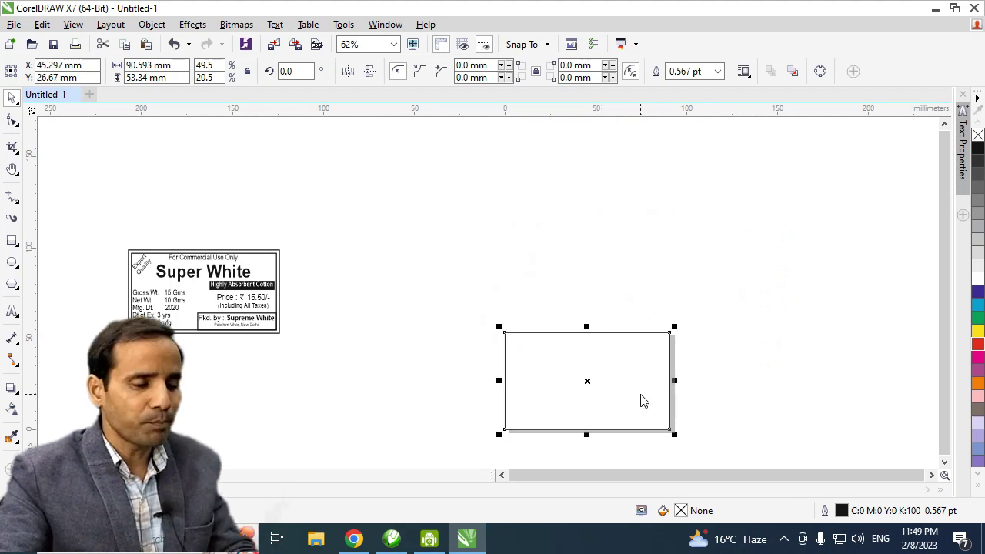
left_click_drag(649, 388, 639, 306)
key("Escape")
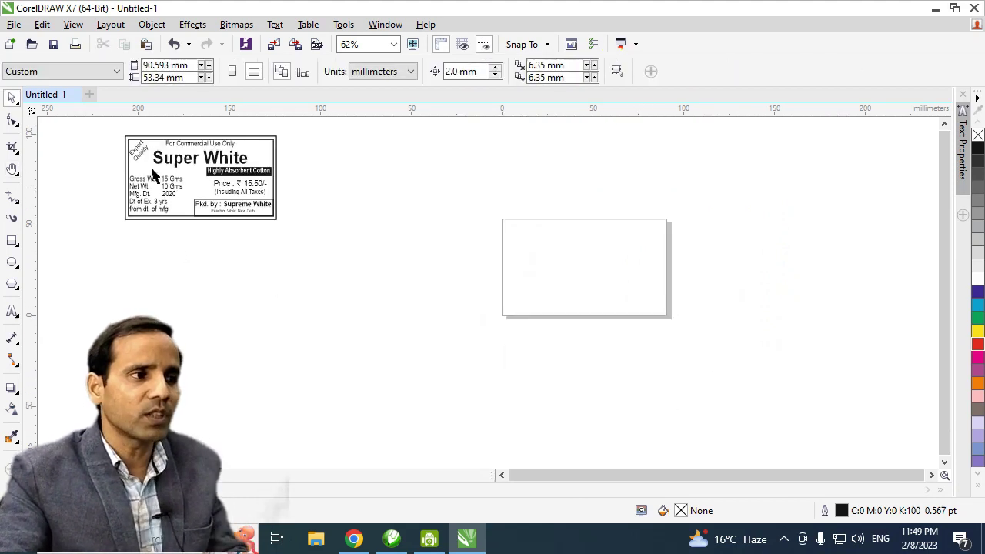
Select the whole Super White label and centre it on the 90.593 × 53.34 mm page.
left_click_drag(94, 128, 318, 269)
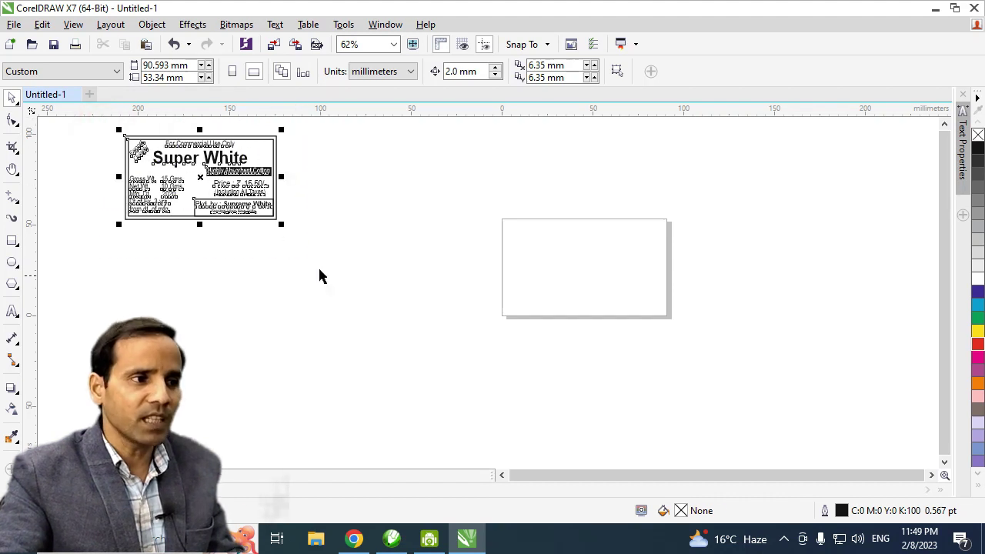
key("p")
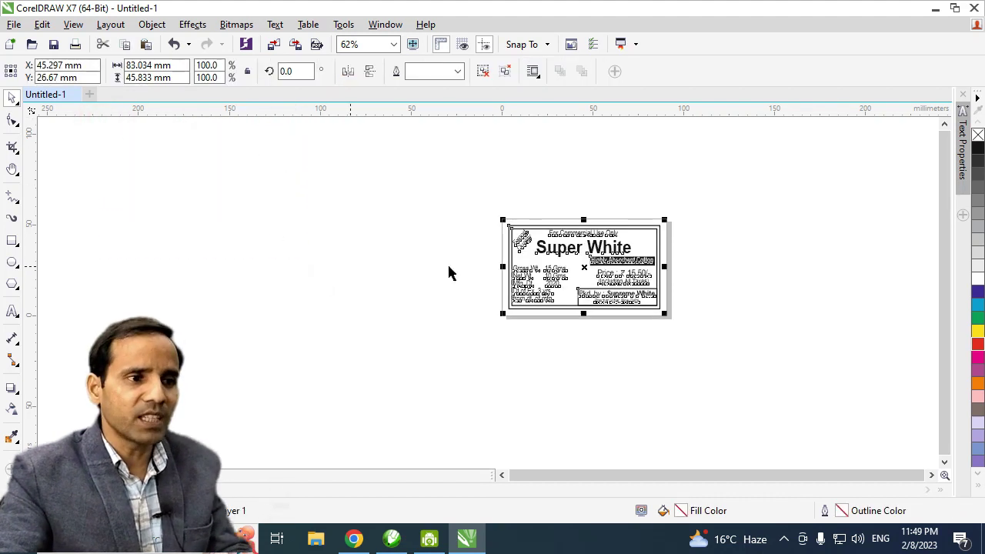
left_click(617, 319)
scroll(665, 265, "up", 2)
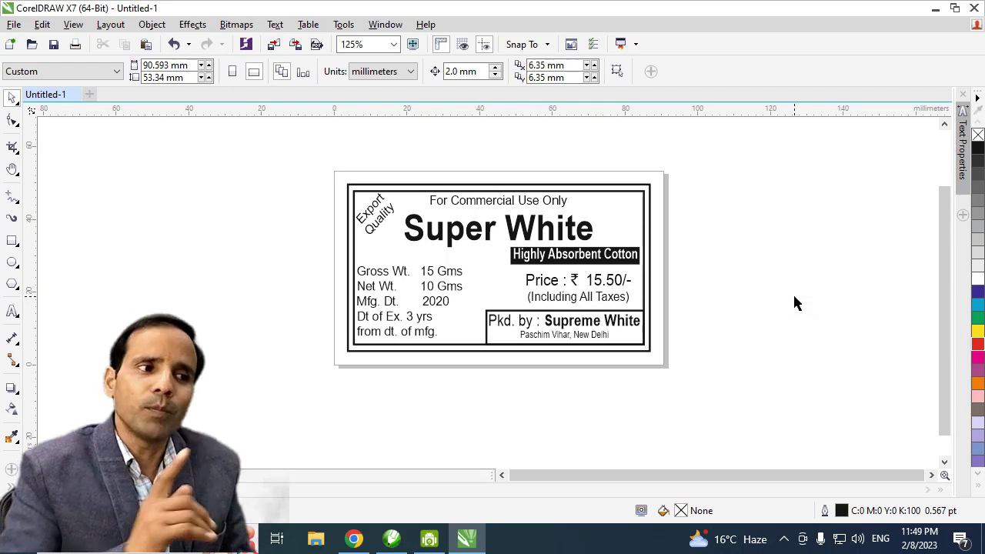
scroll(529, 288, "up", 2)
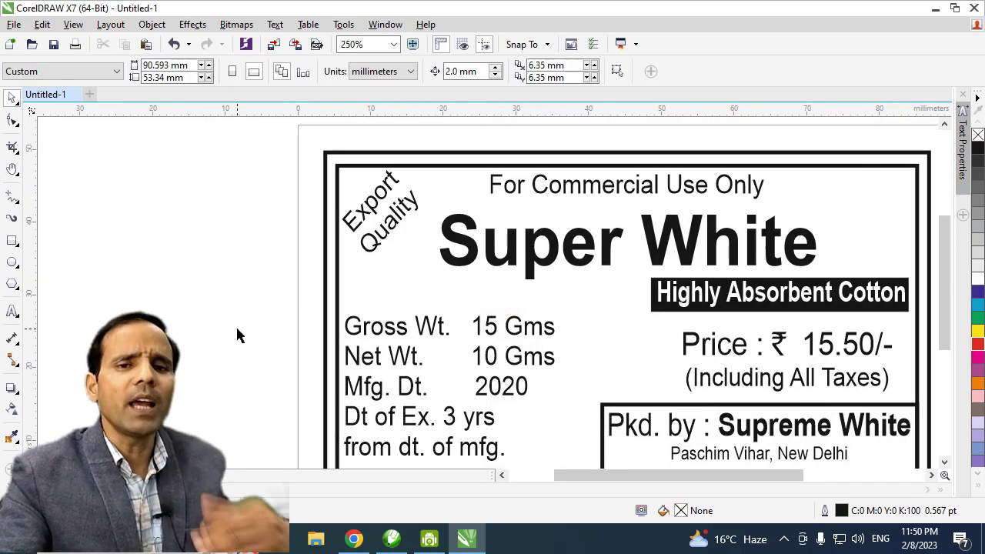
Add a red 11 pt 'S.No.' text line inside the label just above Gross Wt.
key("F8")
left_click(192, 317)
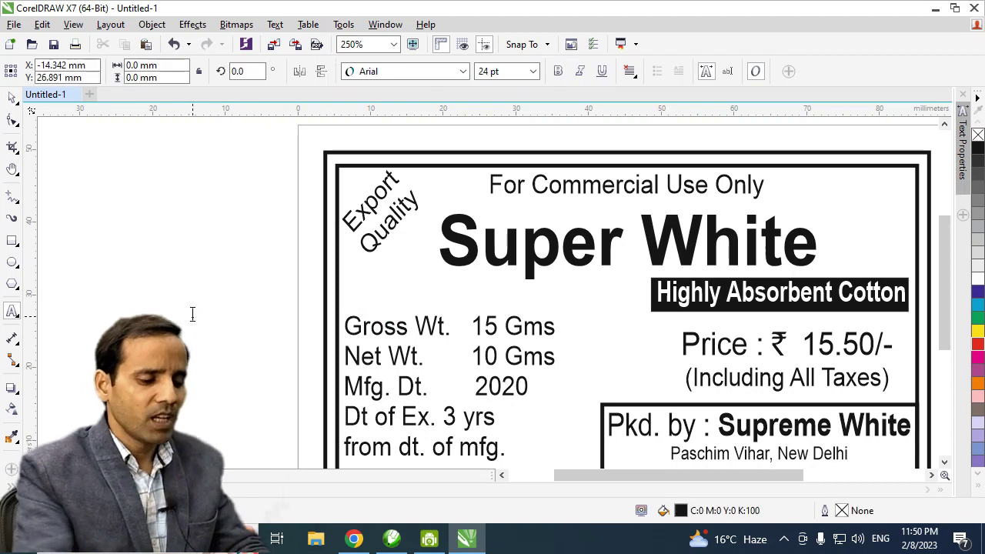
type("S.No")
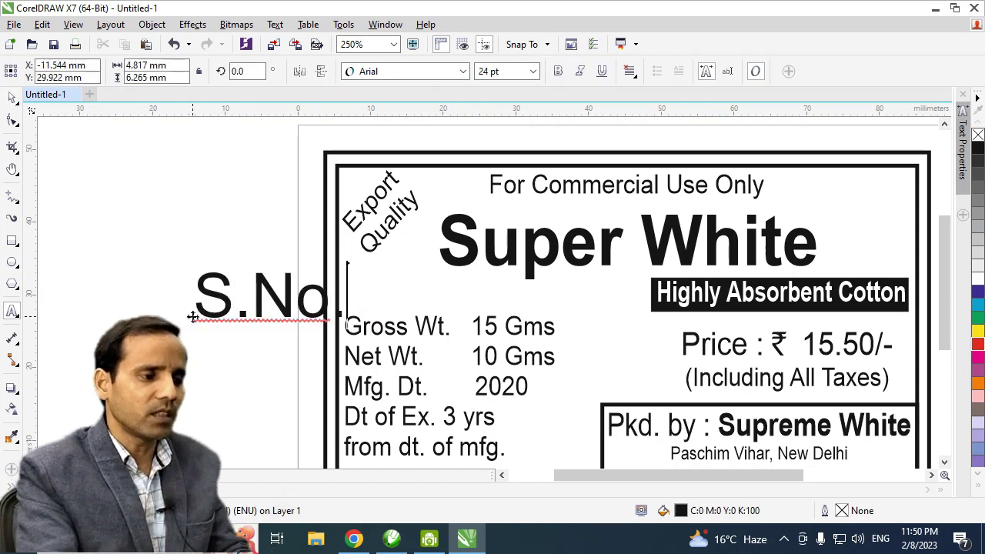
type(".")
key("ctrl+a")
key("ctrl+KP_2")
key("ctrl+KP_2")
key("ctrl+KP_2")
key("ctrl+KP_2")
key("ctrl+KP_2")
key("ctrl+KP_2")
key("ctrl+space")
left_click_drag(231, 307, 384, 292)
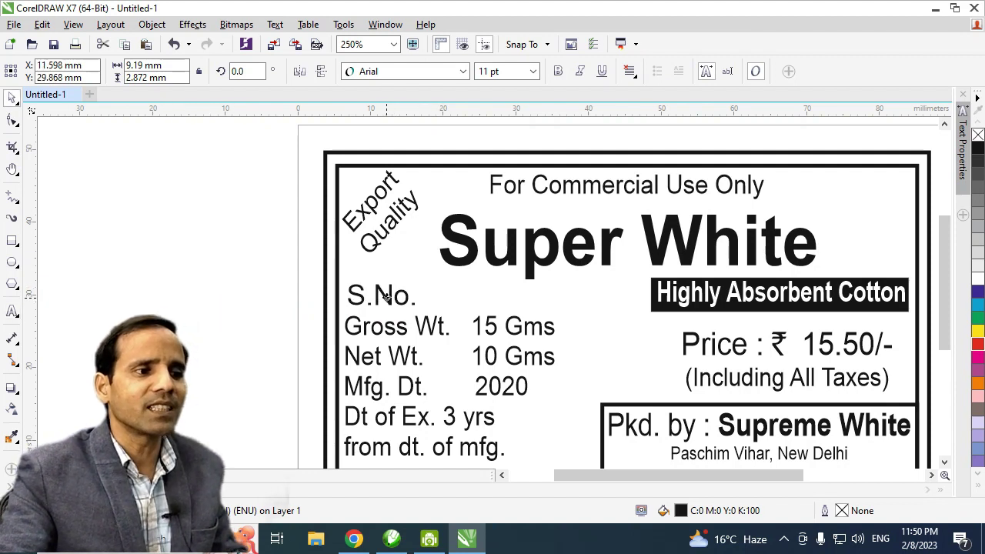
left_click(978, 331)
left_click(978, 345)
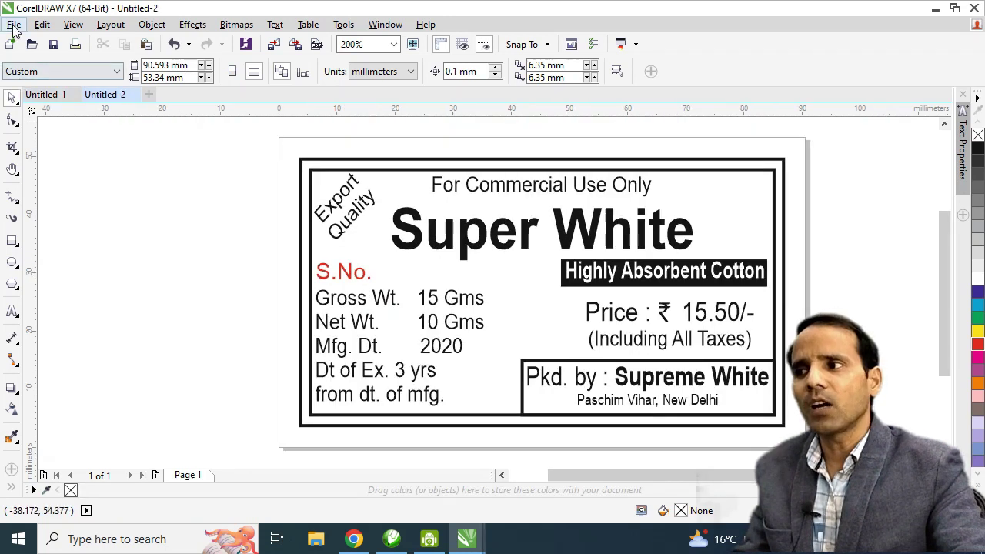
Create a new print merge with a numeric field named S.No.
left_click(14, 24)
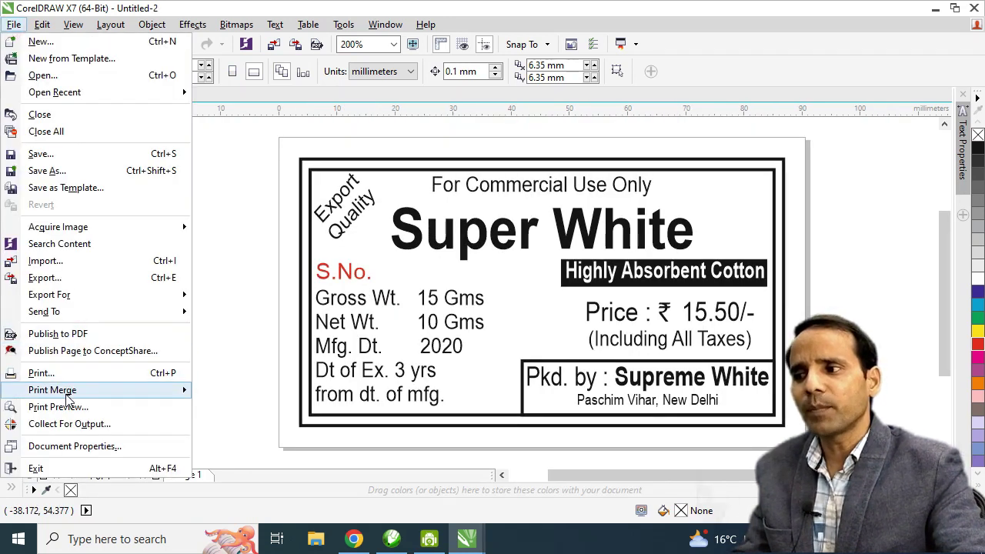
mouse_move(53, 391)
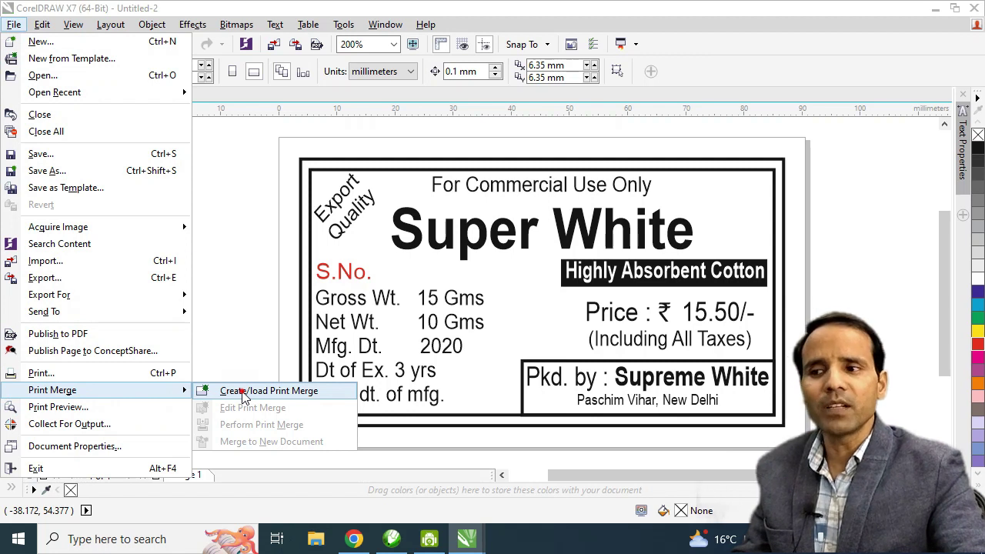
left_click(243, 393)
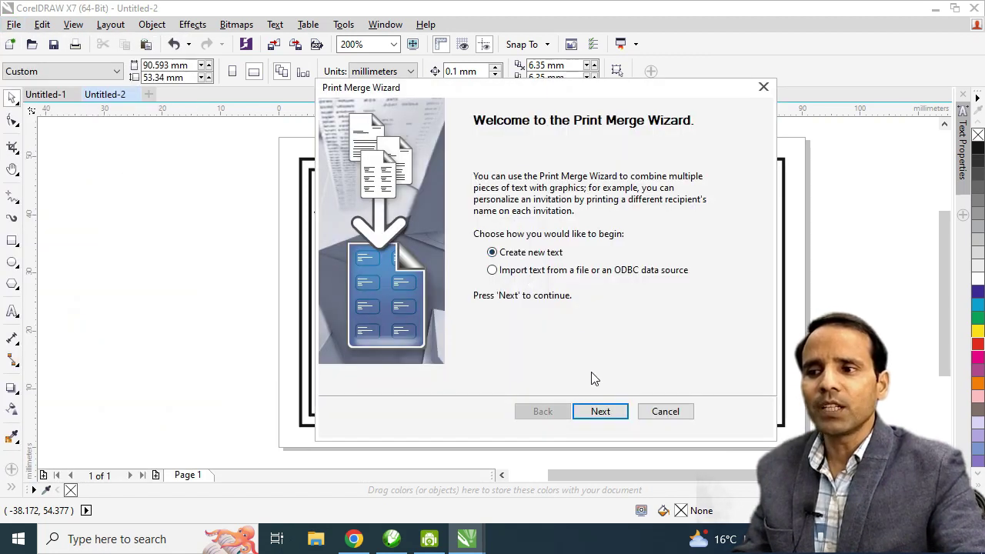
left_click(603, 412)
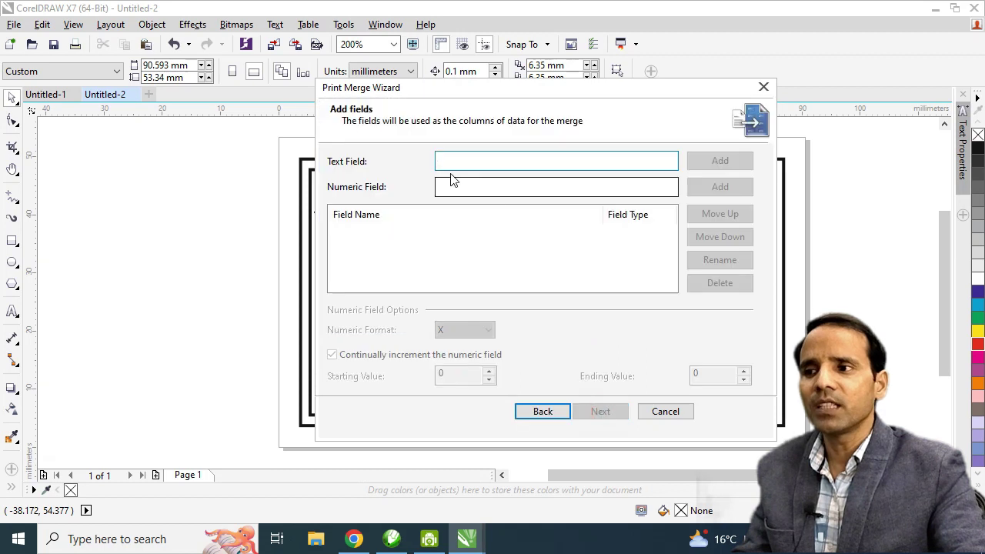
left_click(478, 185)
type("S")
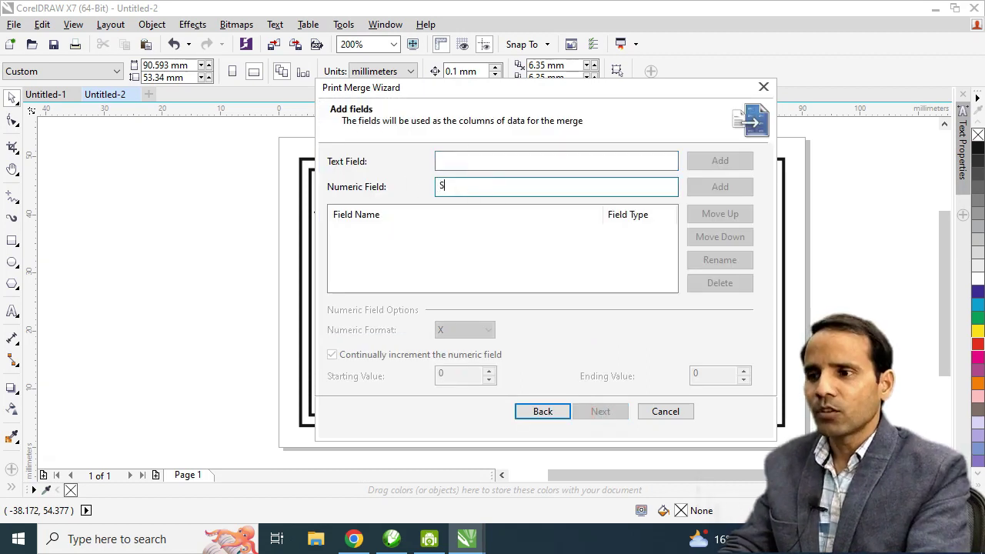
type(".No.")
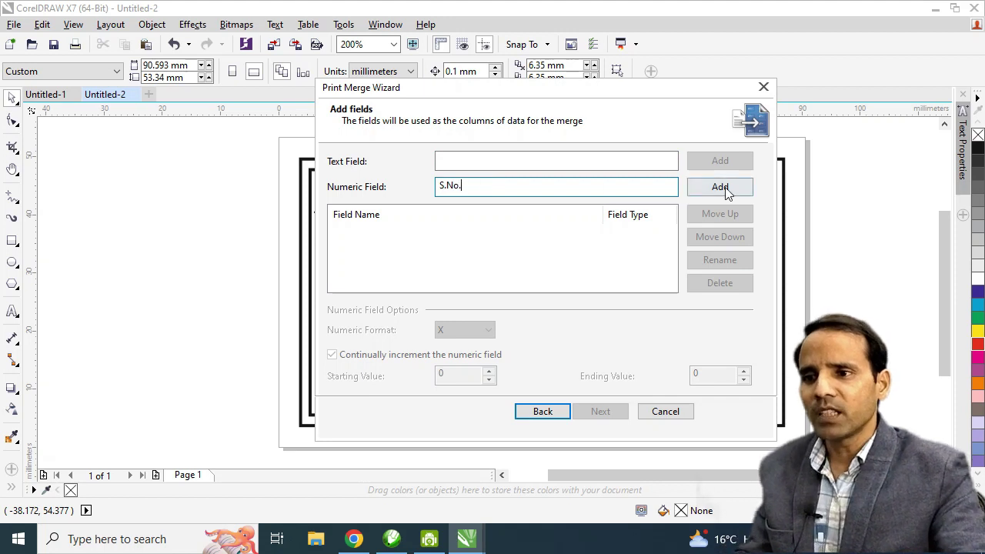
left_click(722, 188)
Give the S.No. field 00X format numbering 1 to 500 and generate the records.
left_click(350, 229)
left_click(459, 331)
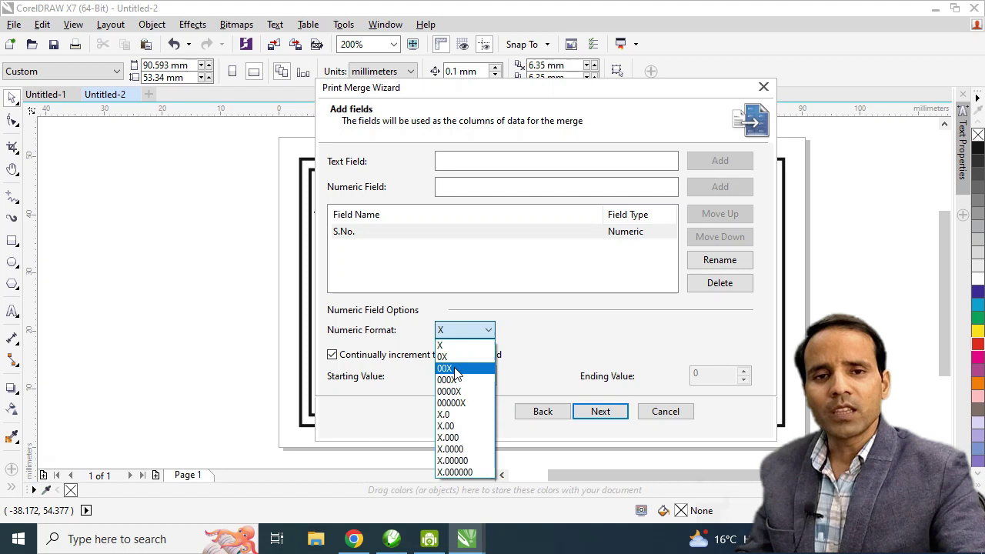
left_click(454, 369)
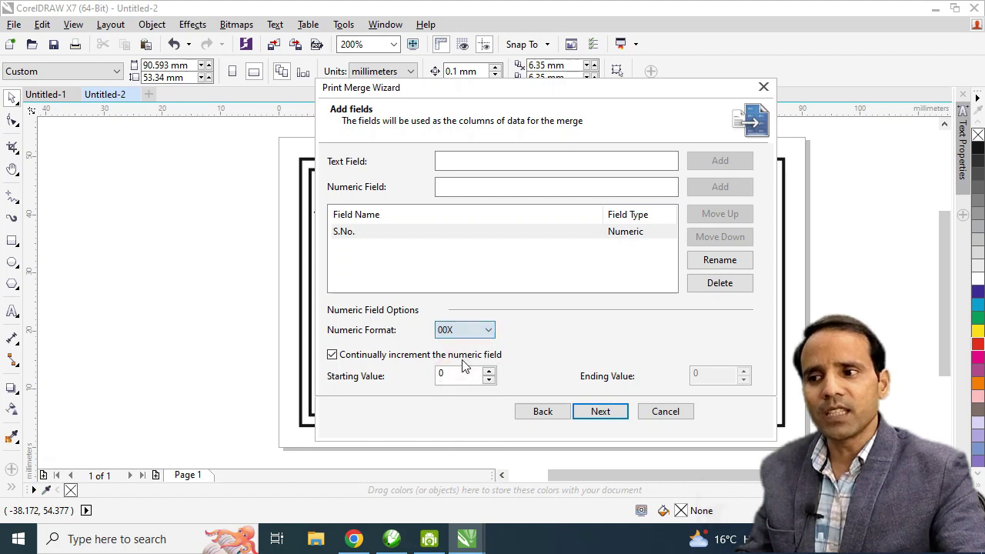
left_click(333, 357)
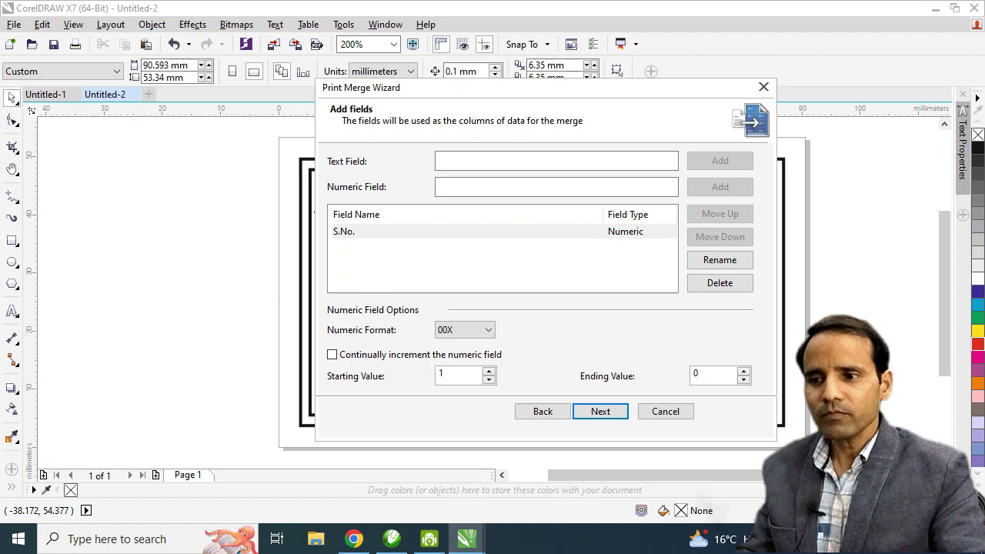
type("100")
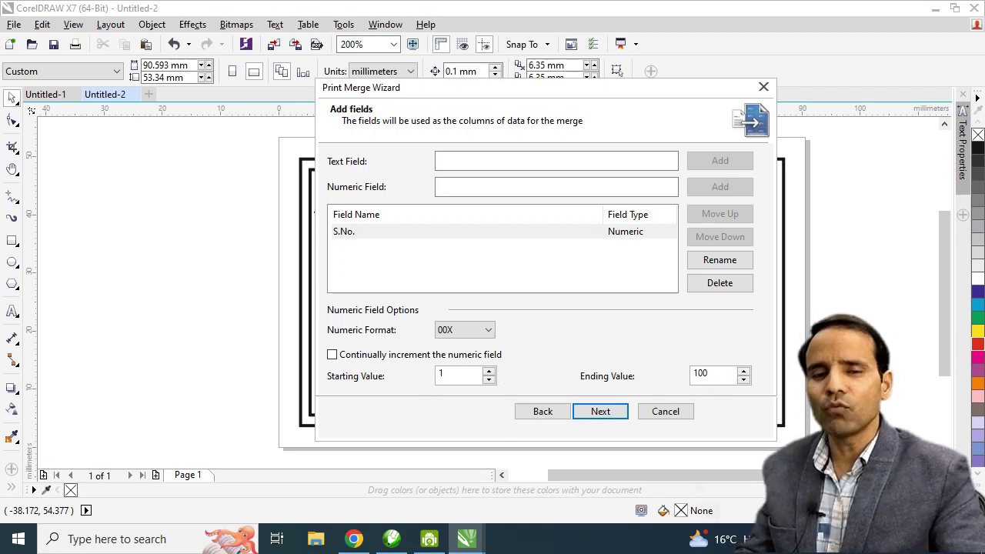
left_click(708, 375)
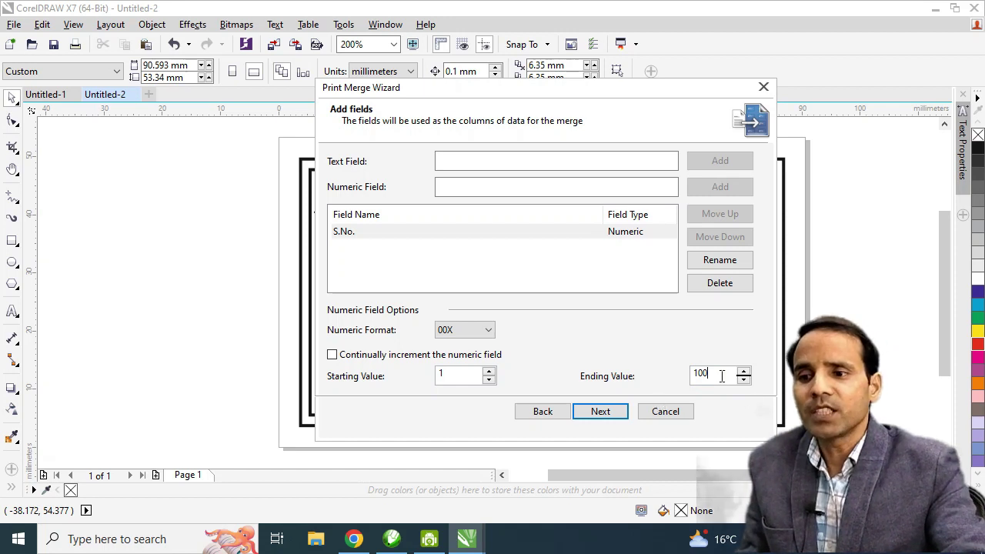
type("50")
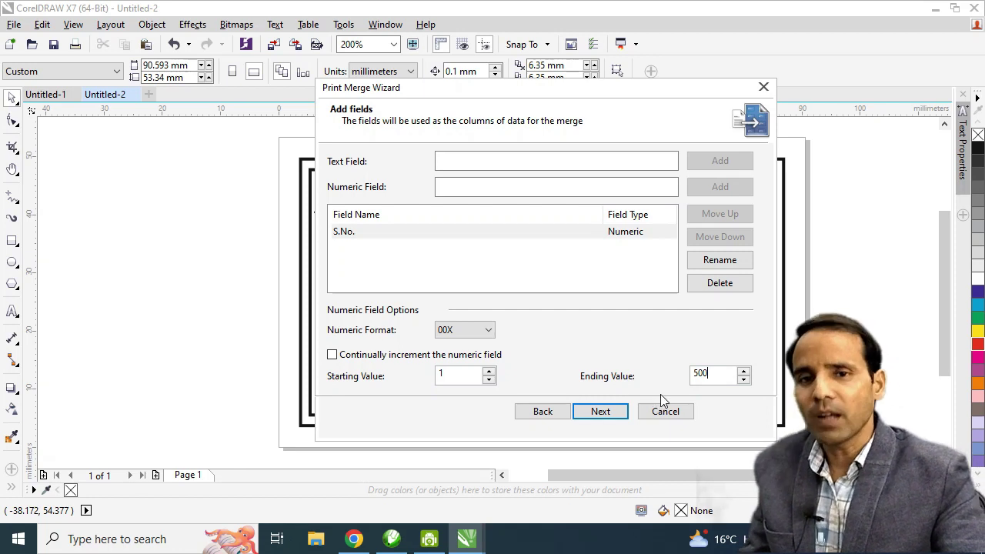
left_click(600, 412)
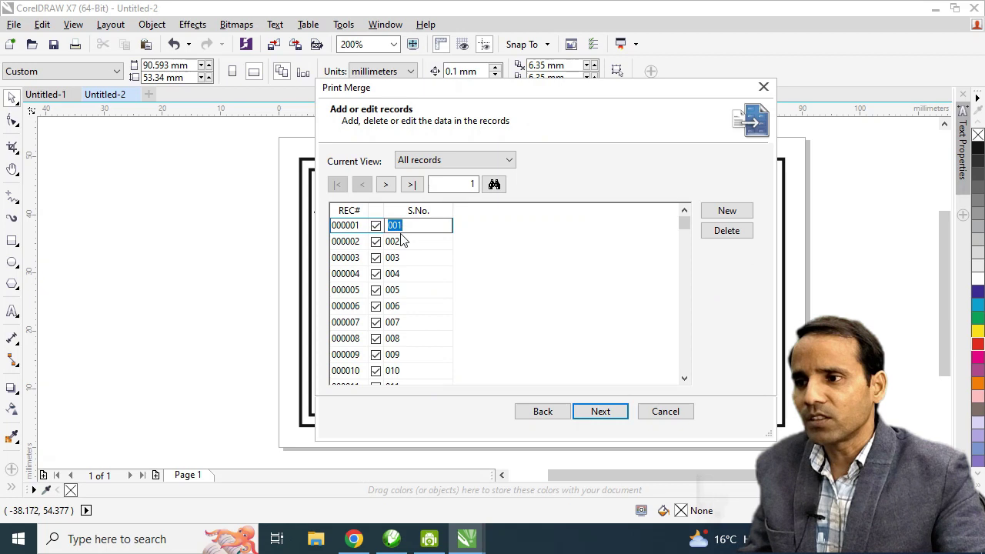
scroll(422, 325, "down", 2)
scroll(425, 328, "down", 2)
left_click_drag(687, 308, 686, 368)
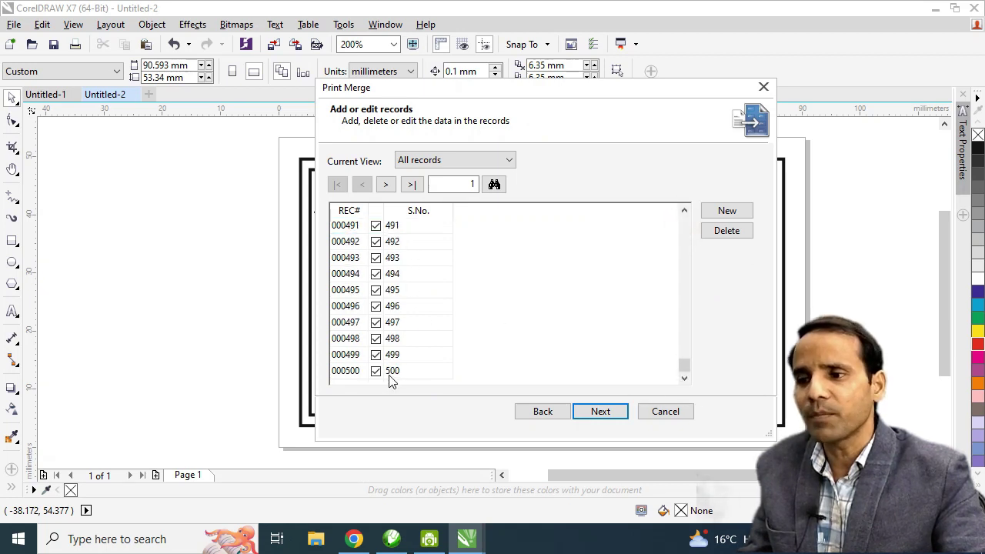
left_click(607, 416)
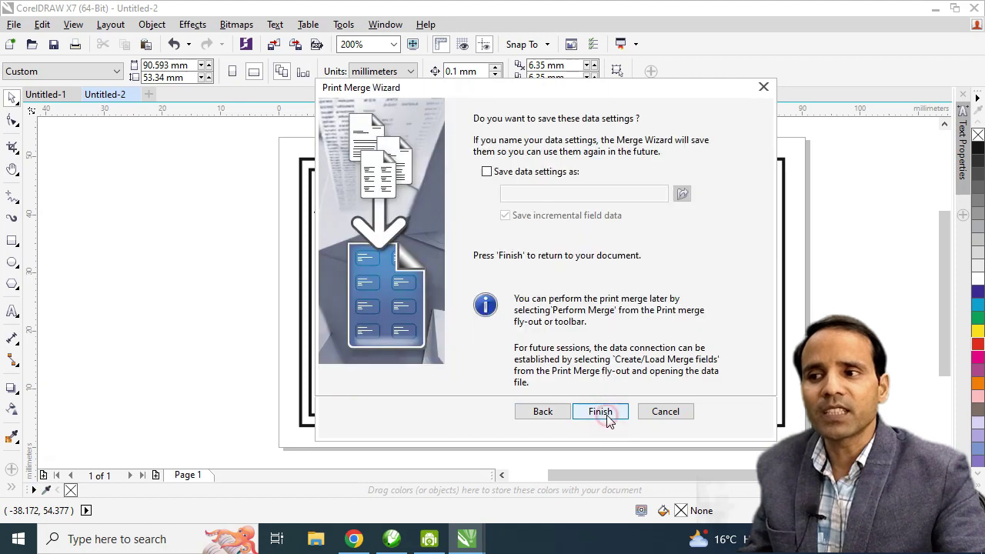
left_click(606, 416)
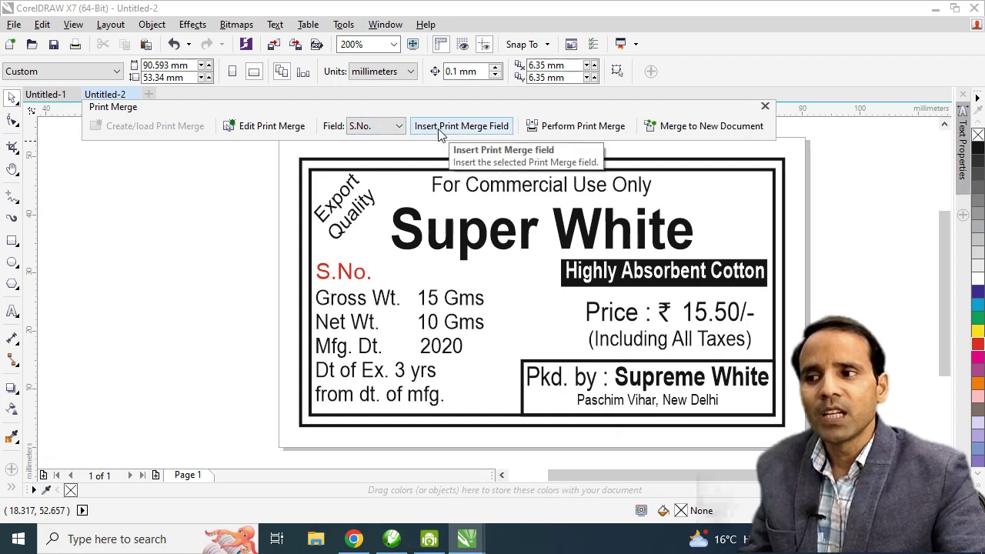
Replace the S.No. text with the S.No. merge field and merge all 500 records to a new document.
double_click(346, 271)
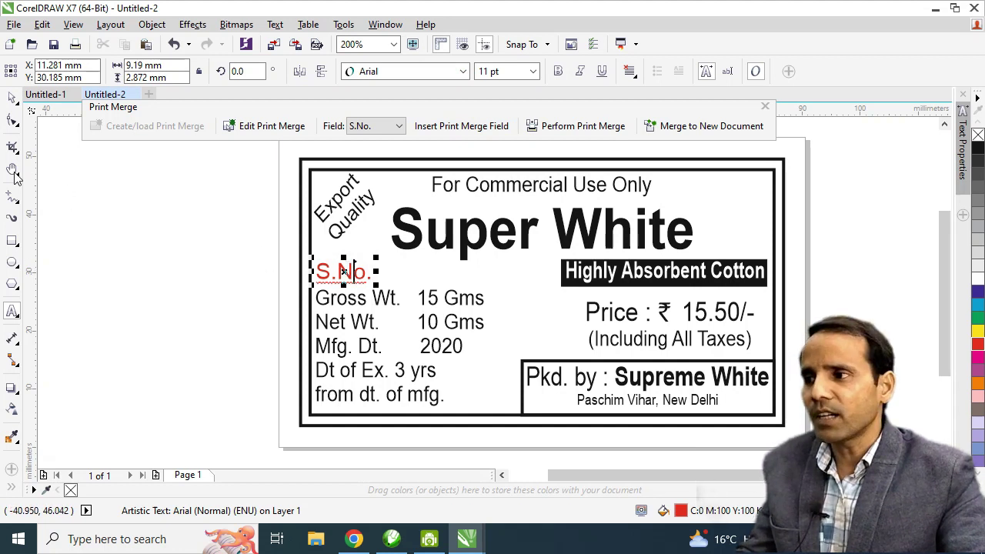
left_click(358, 271)
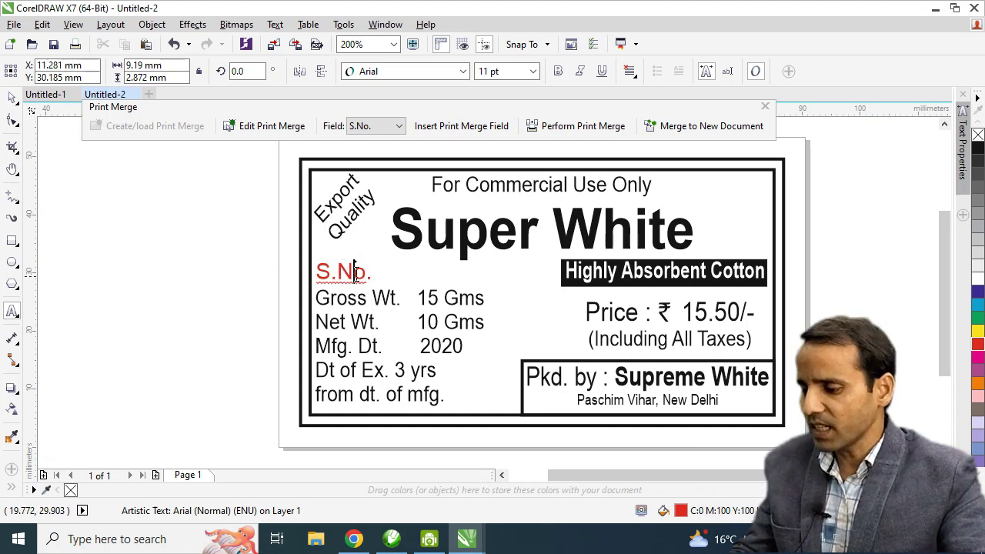
double_click(358, 270)
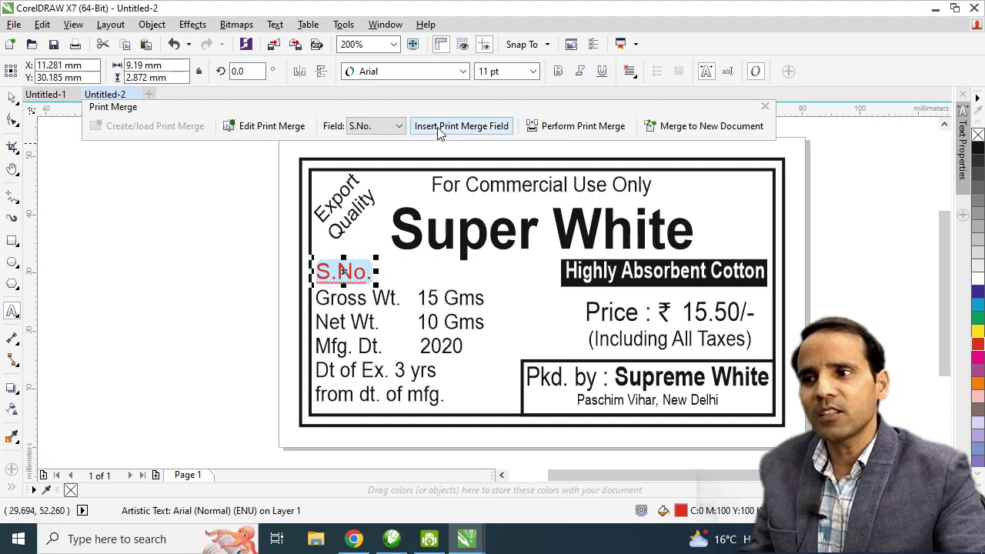
left_click(471, 130)
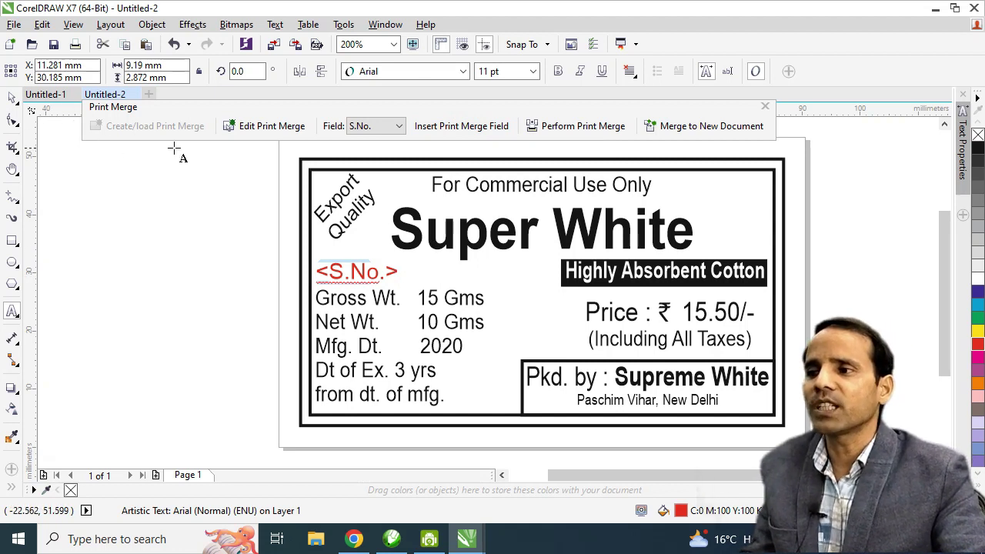
key("ctrl+space")
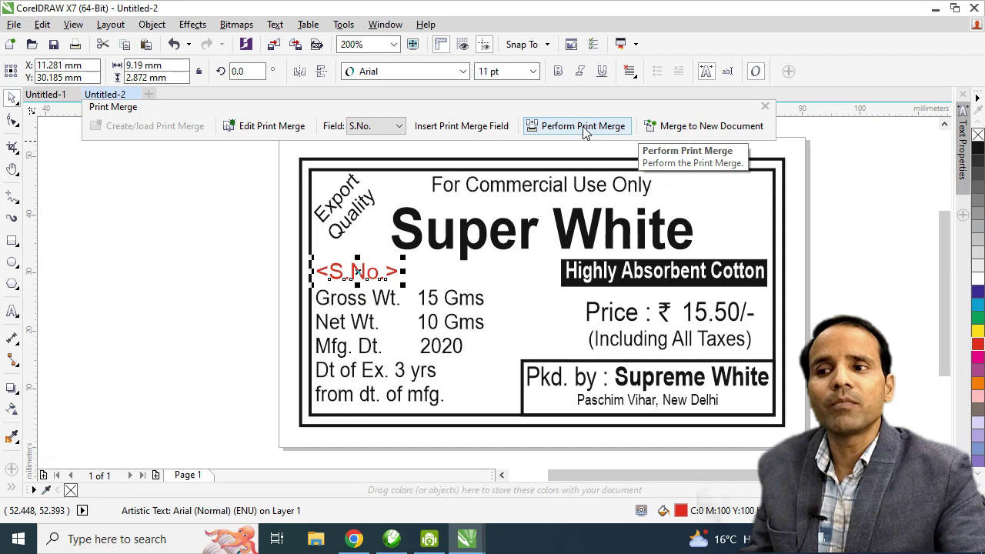
left_click(732, 128)
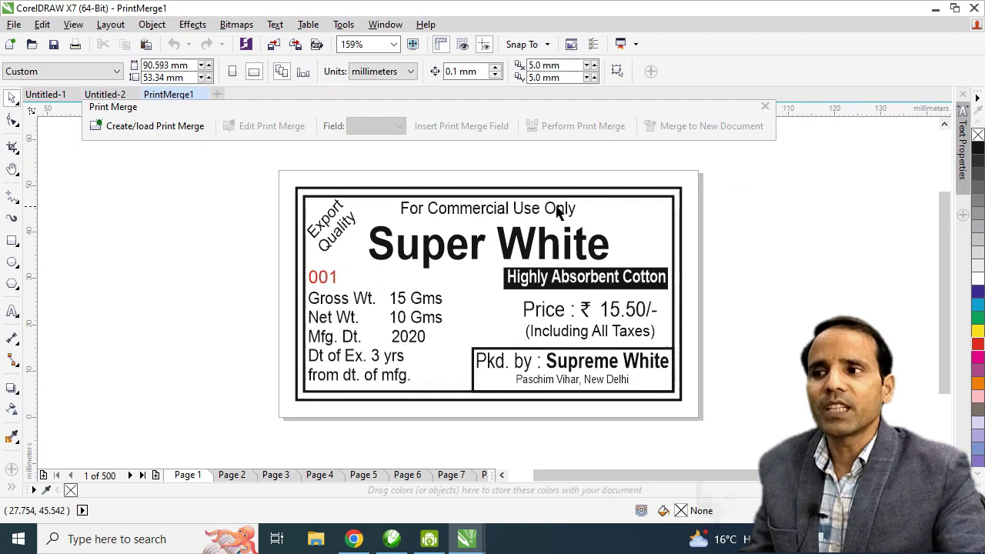
Merge to a new 500-page PrintMerge1 document, browse several numbered pages, then return to Untitled-2.
left_click(232, 475)
key("Page_Down")
key("Page_Down")
key("Page_Down")
key("Page_Down")
key("Page_Down")
key("Page_Down")
key("Page_Down")
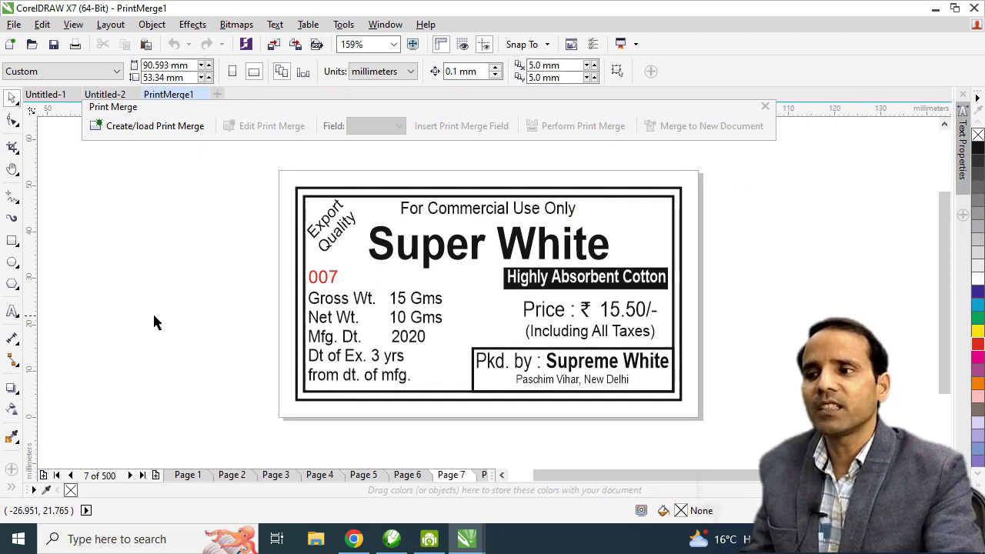
key("Page_Down")
key("Page_Down")
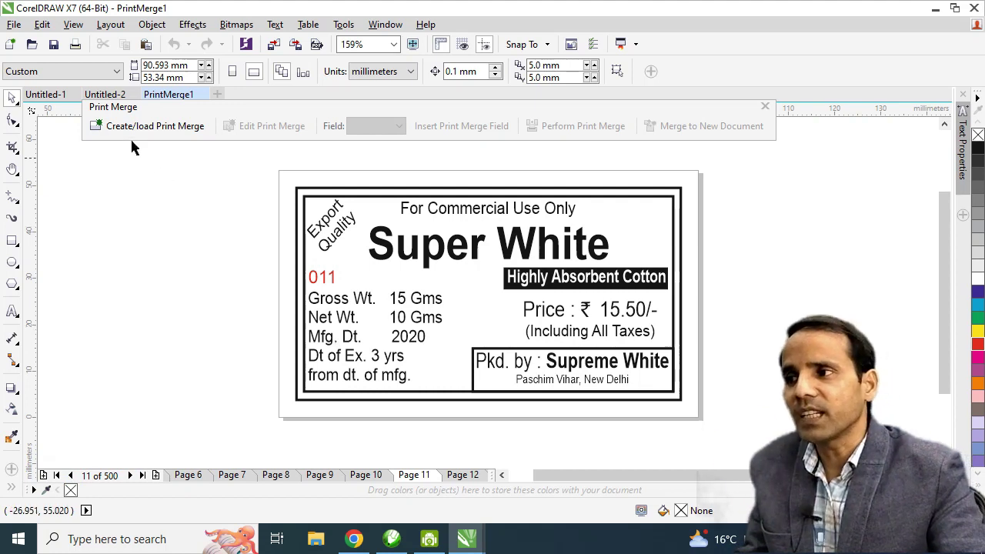
mouse_move(104, 94)
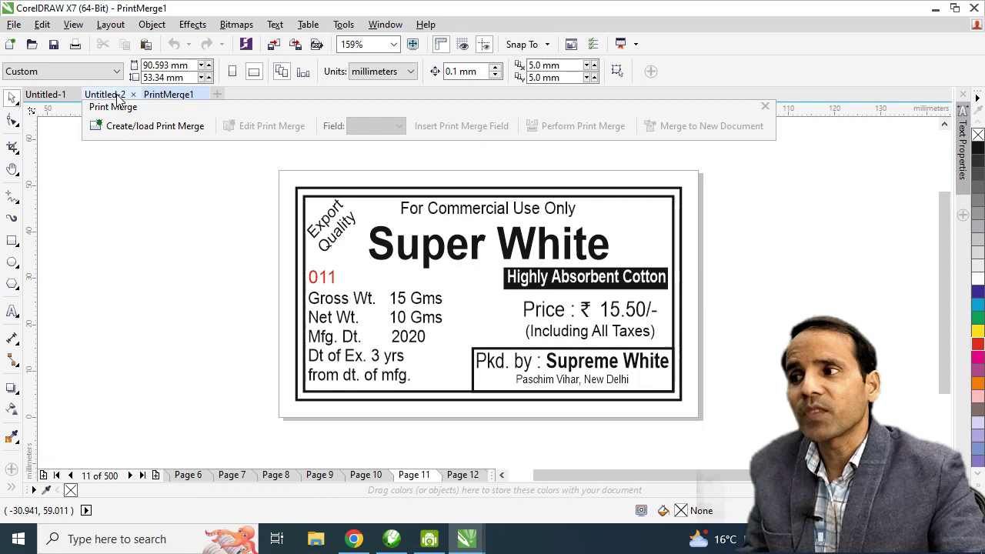
left_click(116, 95)
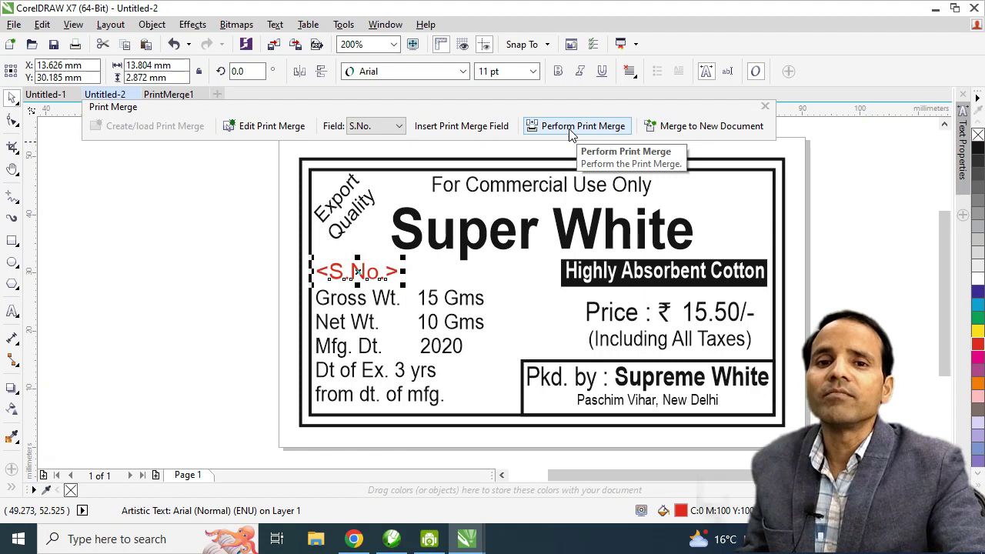
Print-merge the labels to the HP LaserJet 1018 and preview label 001 of 500.
left_click(572, 133)
left_click(465, 147)
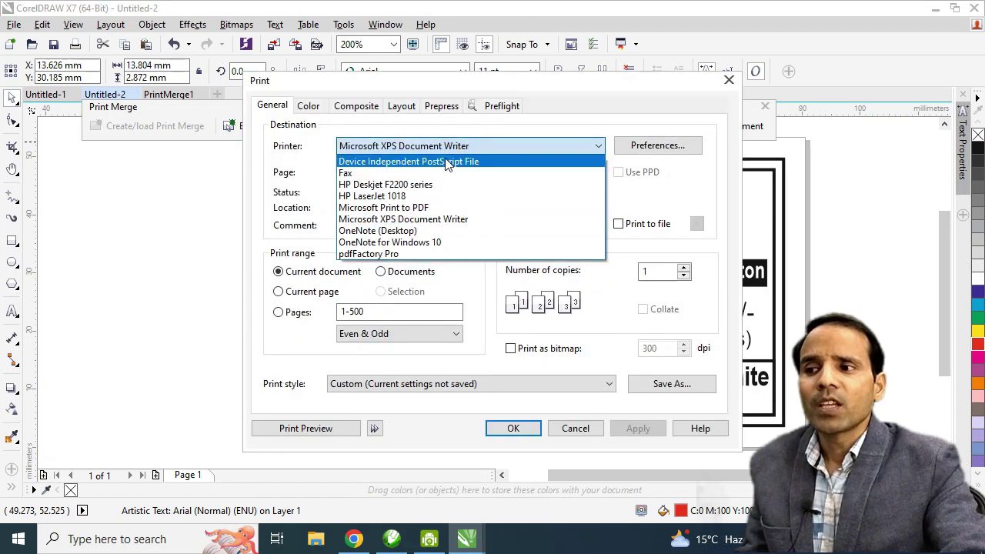
left_click(413, 197)
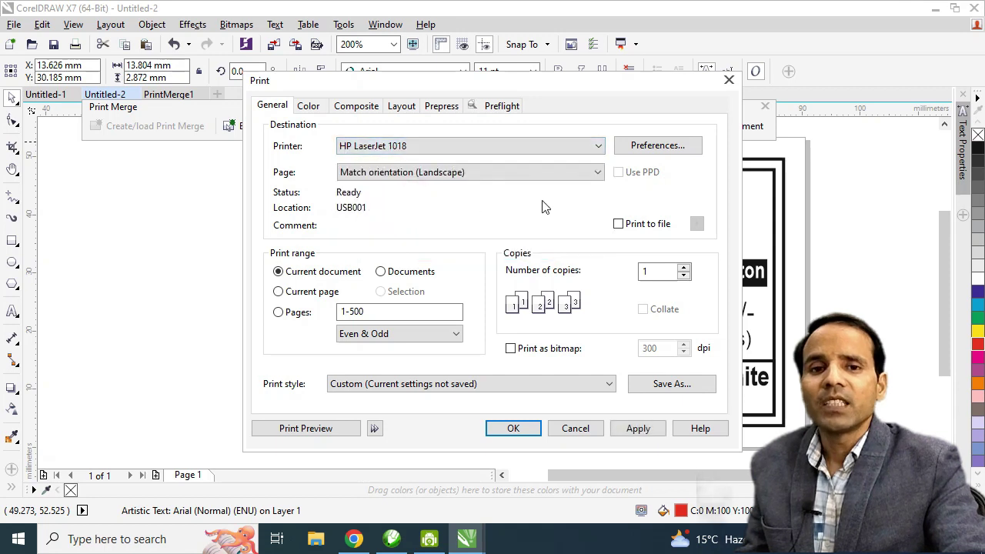
left_click(312, 431)
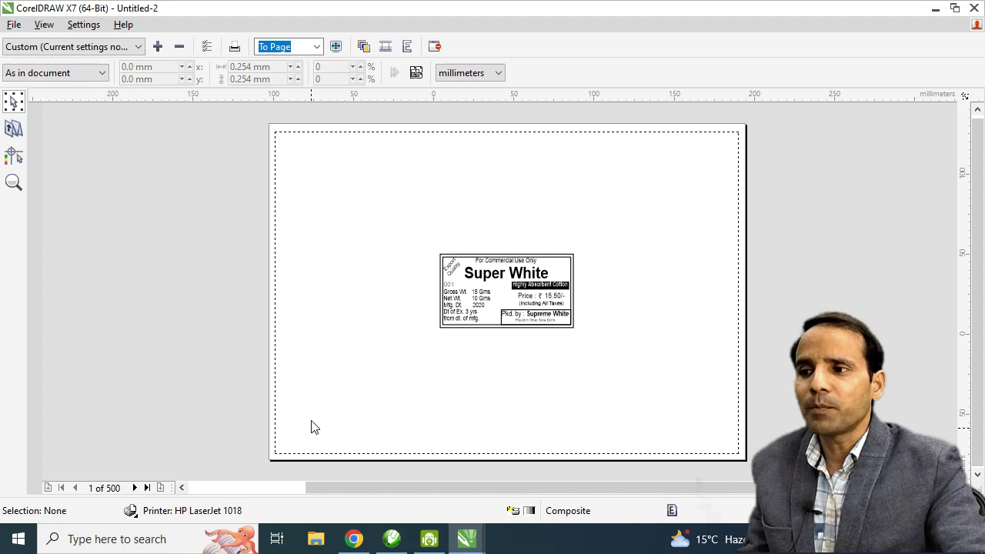
Impose the labels 2 columns by 5 rows, ten per sheet on 50 sheets, checking the gutters.
left_click(13, 130)
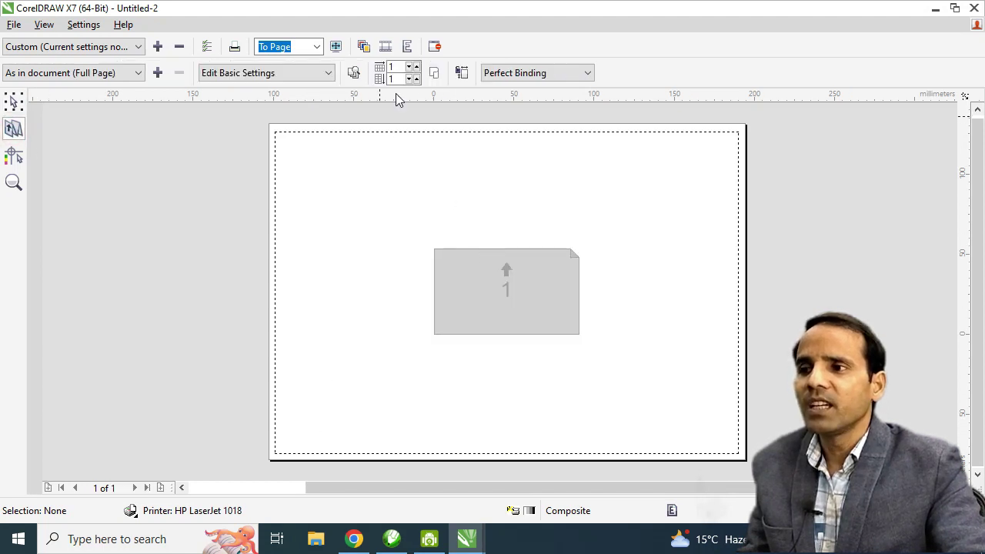
left_click(416, 66)
scroll(408, 79, "up", 4)
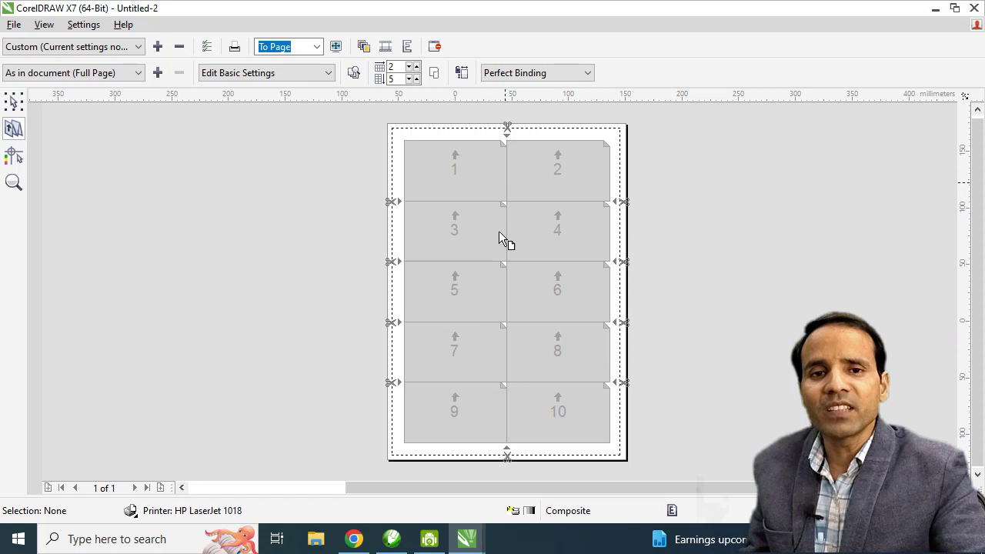
left_click(506, 174)
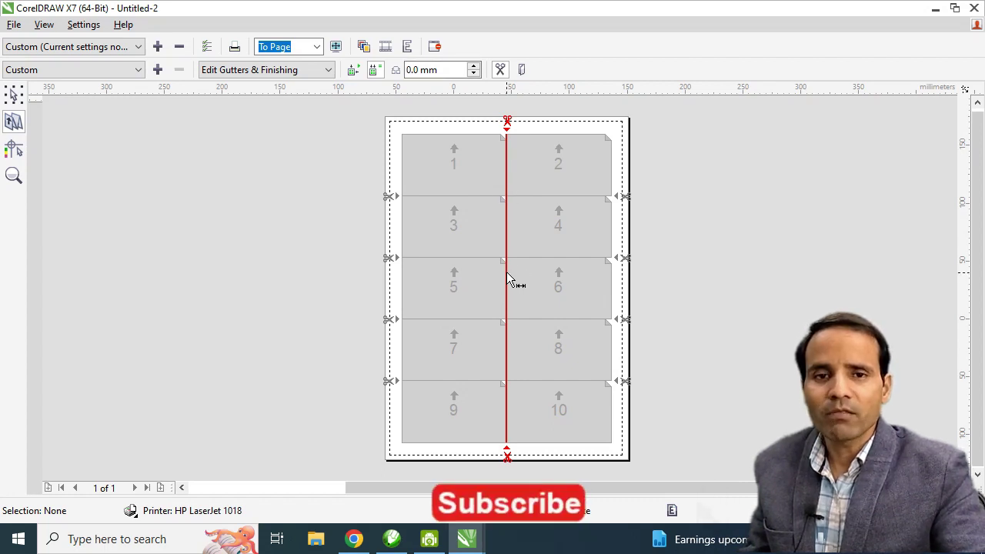
left_click(436, 195)
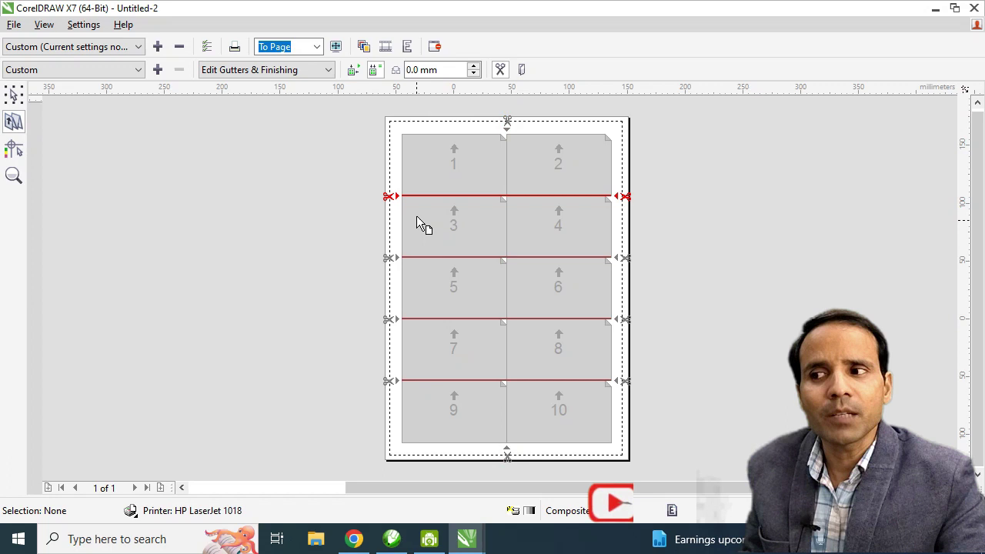
left_click(13, 150)
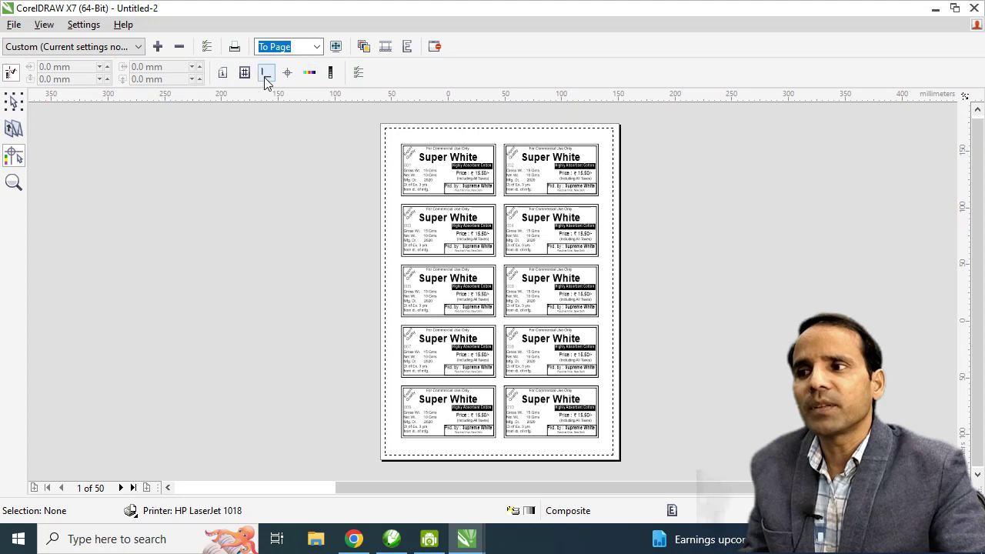
Add crop and cut marks around the imposed labels and zoom in to inspect them.
left_click(264, 77)
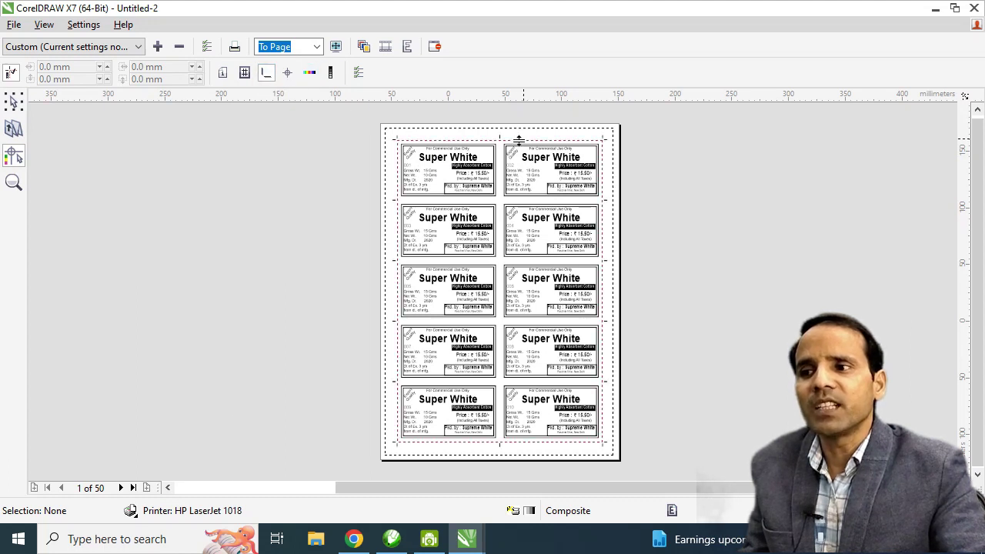
scroll(497, 147, "up", 1)
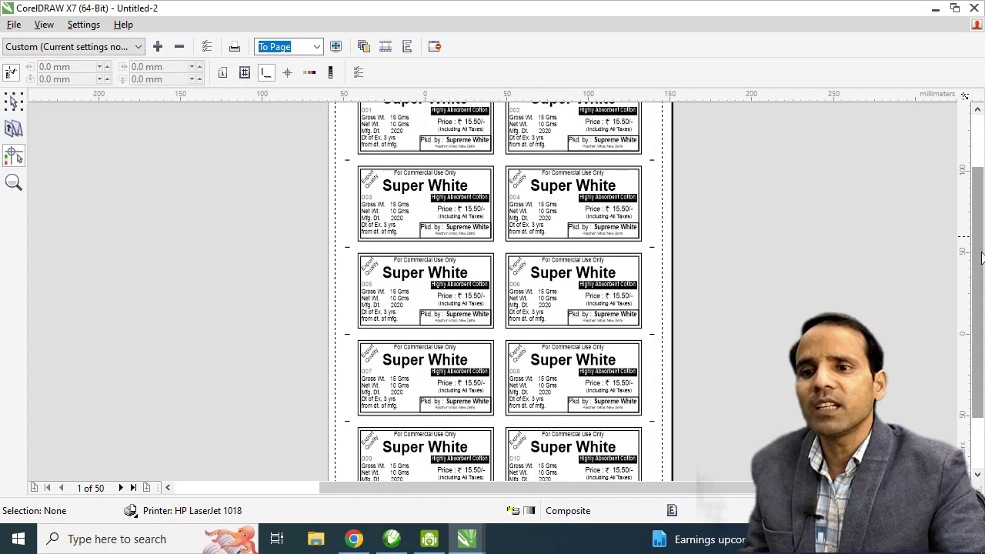
left_click_drag(982, 256, 981, 129)
scroll(514, 186, "up", 1)
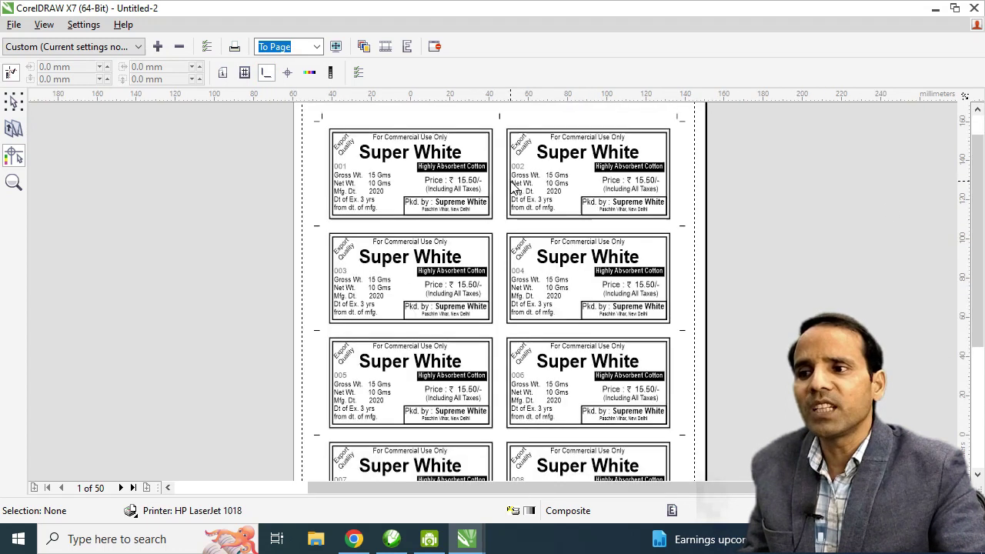
scroll(514, 186, "up", 1)
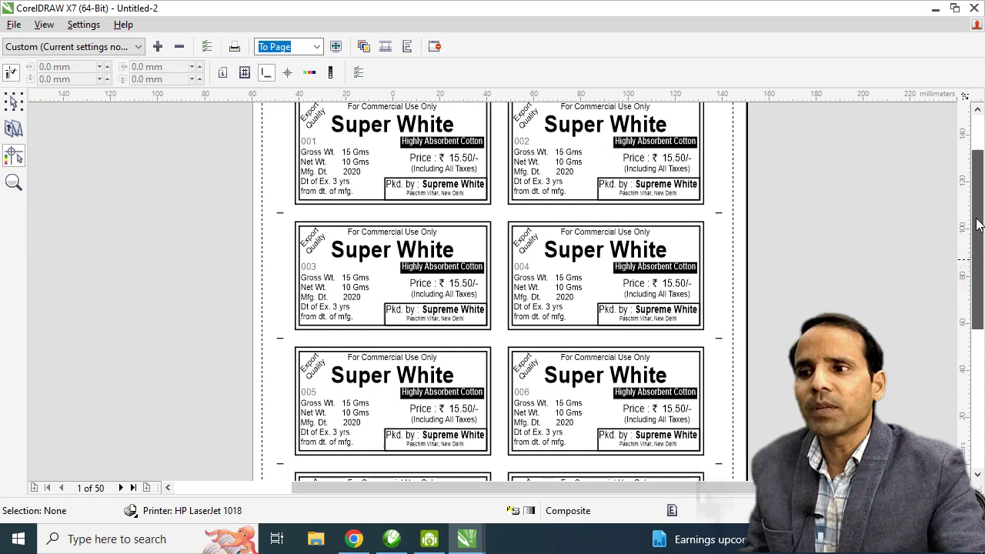
left_click_drag(979, 225, 979, 190)
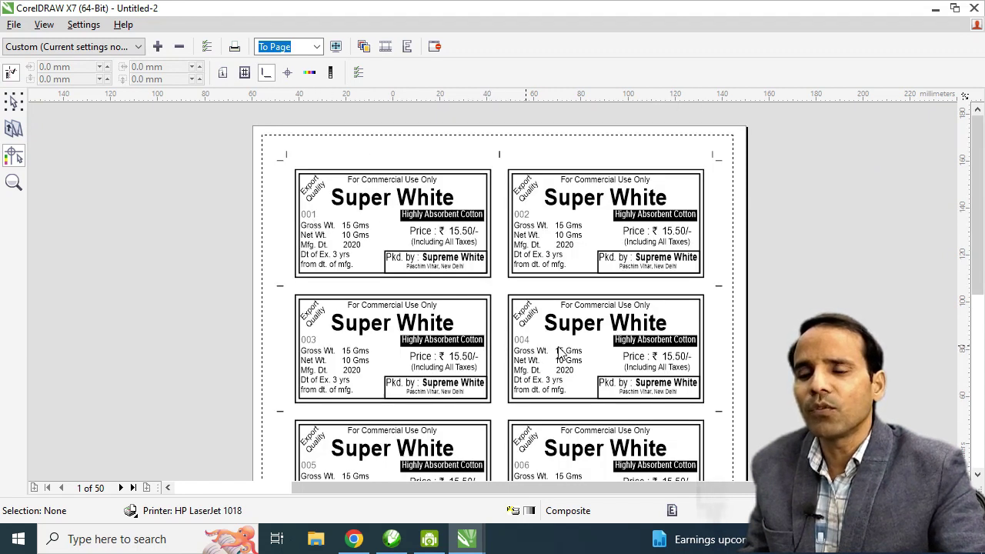
scroll(981, 366, "down", 1)
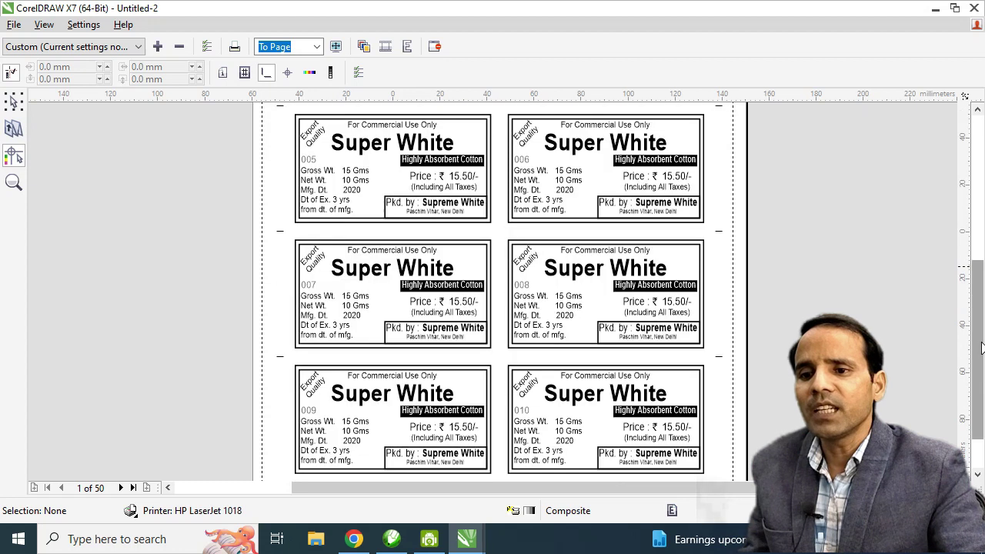
scroll(981, 393, "down", 5)
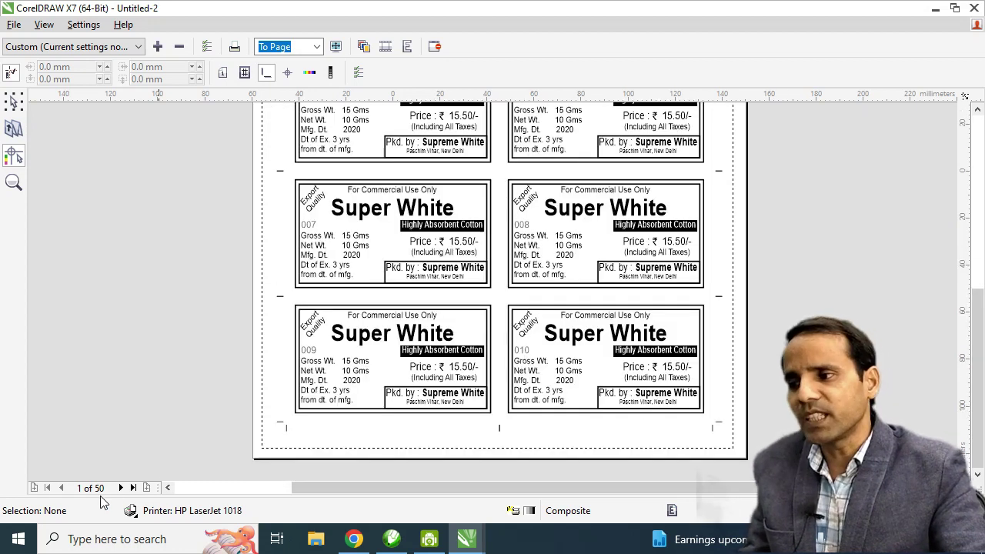
Step through the sheets to the last one, page 50, holding labels 497–500.
left_click(121, 488)
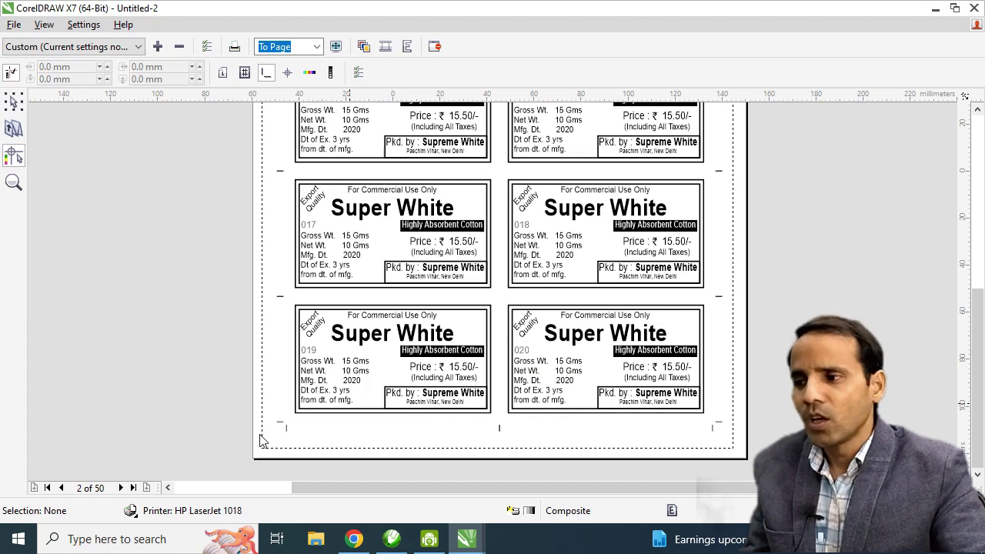
left_click(121, 488)
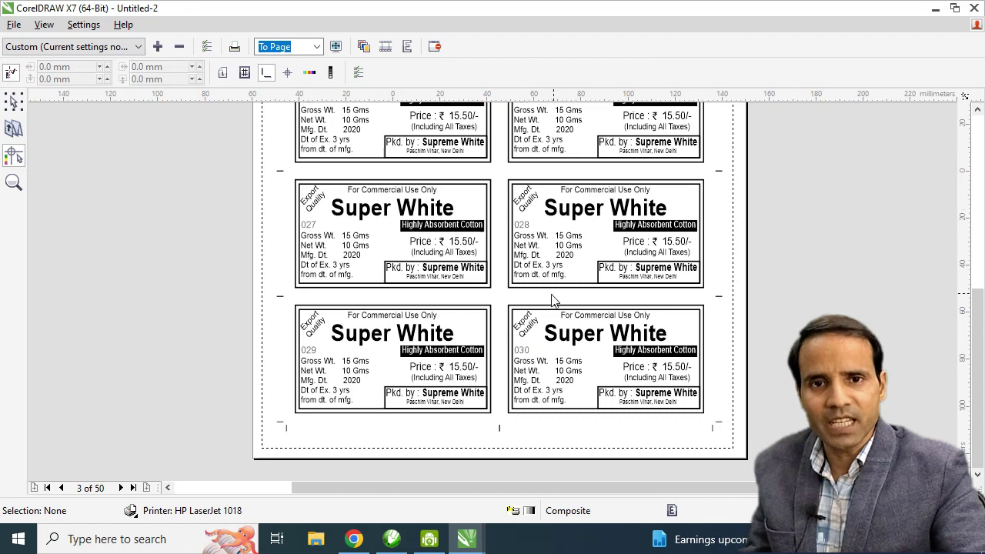
left_click(121, 488)
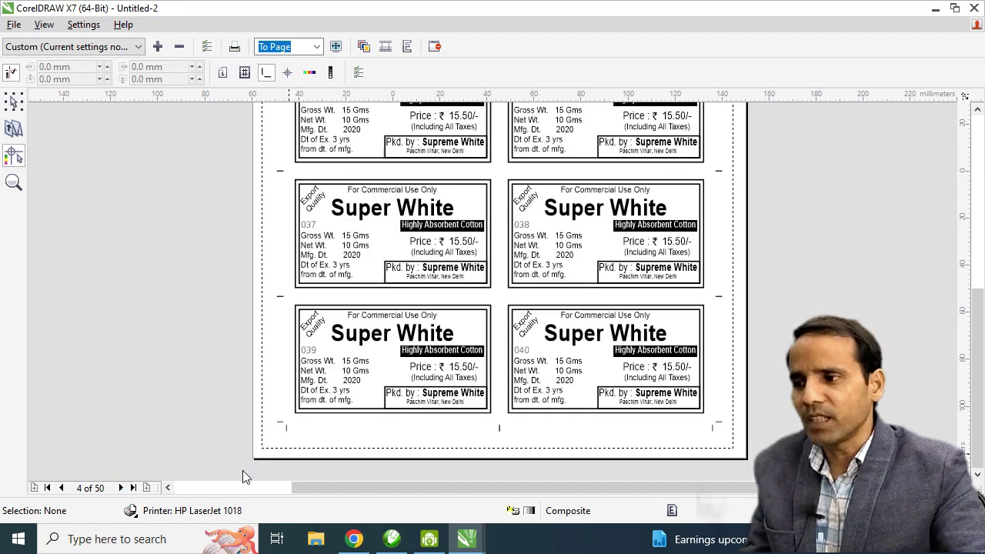
left_click(120, 488)
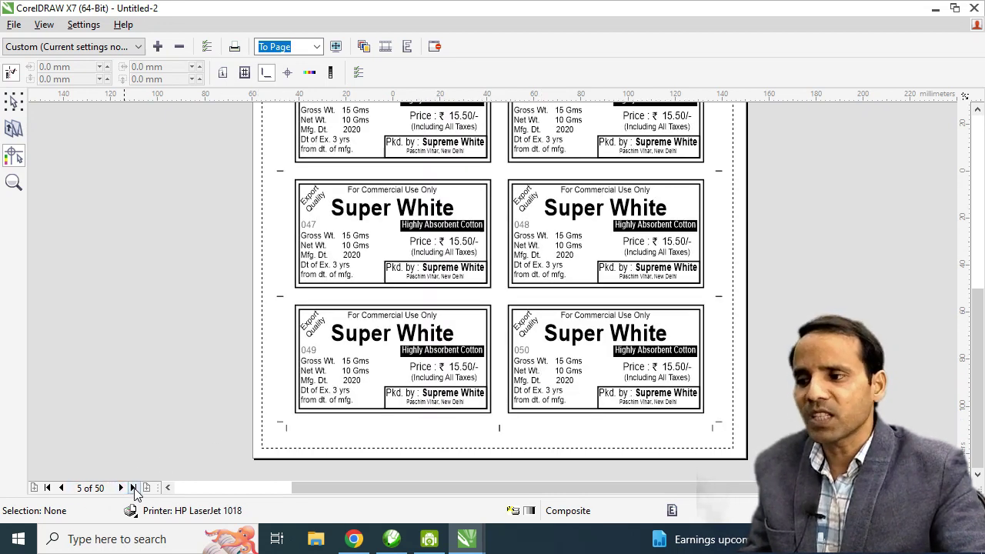
left_click(134, 488)
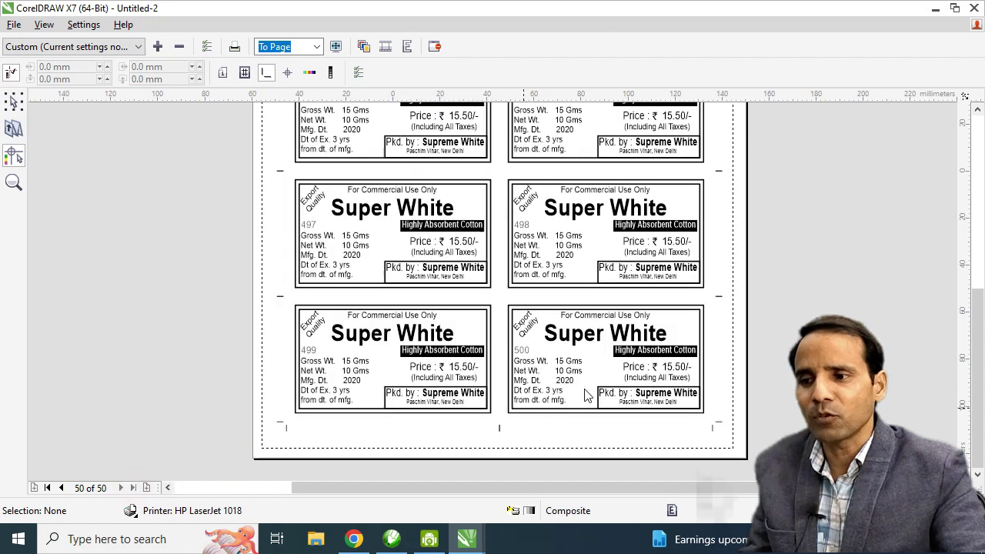
scroll(551, 367, "up", 1)
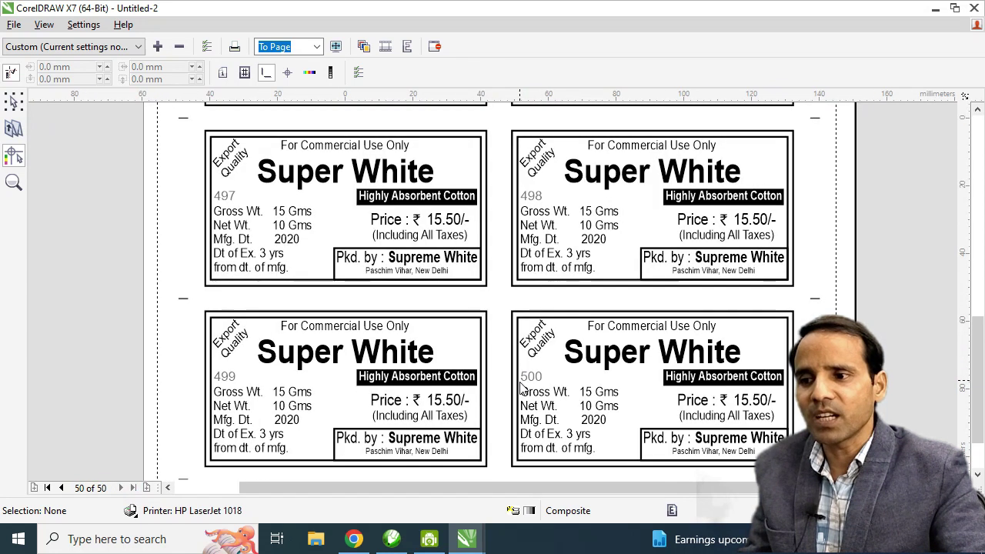